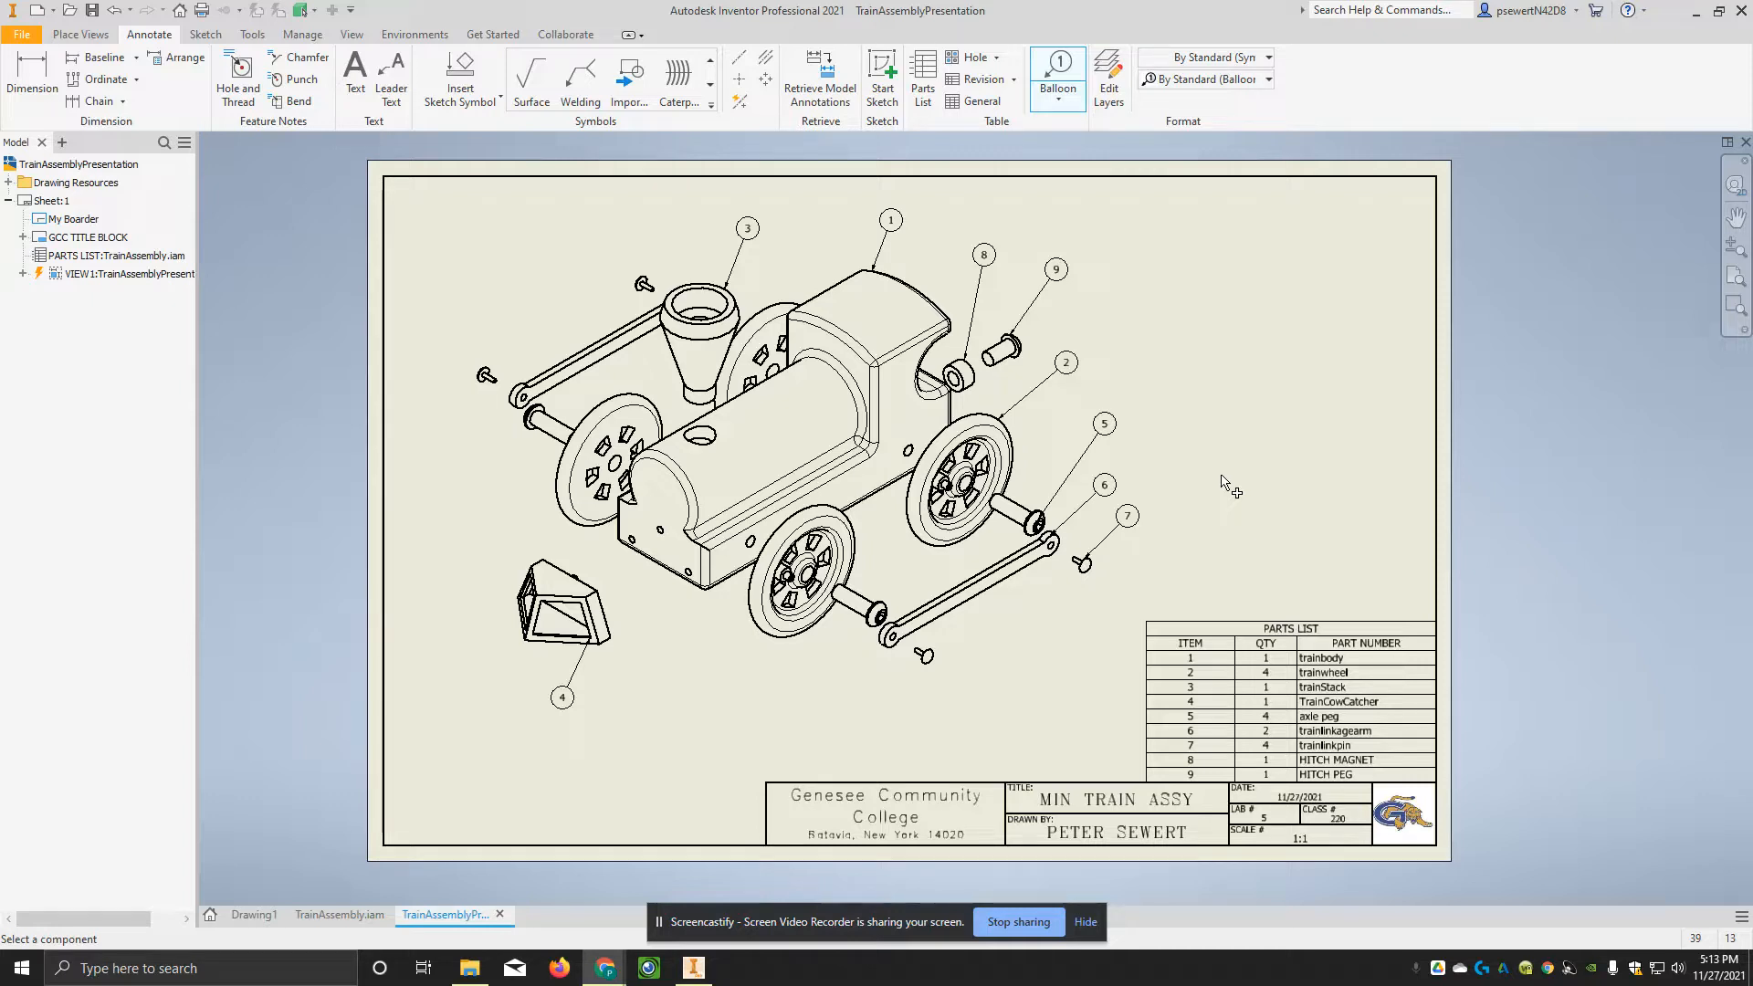
Step: Undo the balloons, parts list and exploded view until the sheet holds only its border and title block
{"action": "left_click", "coordinate": [115, 17]}
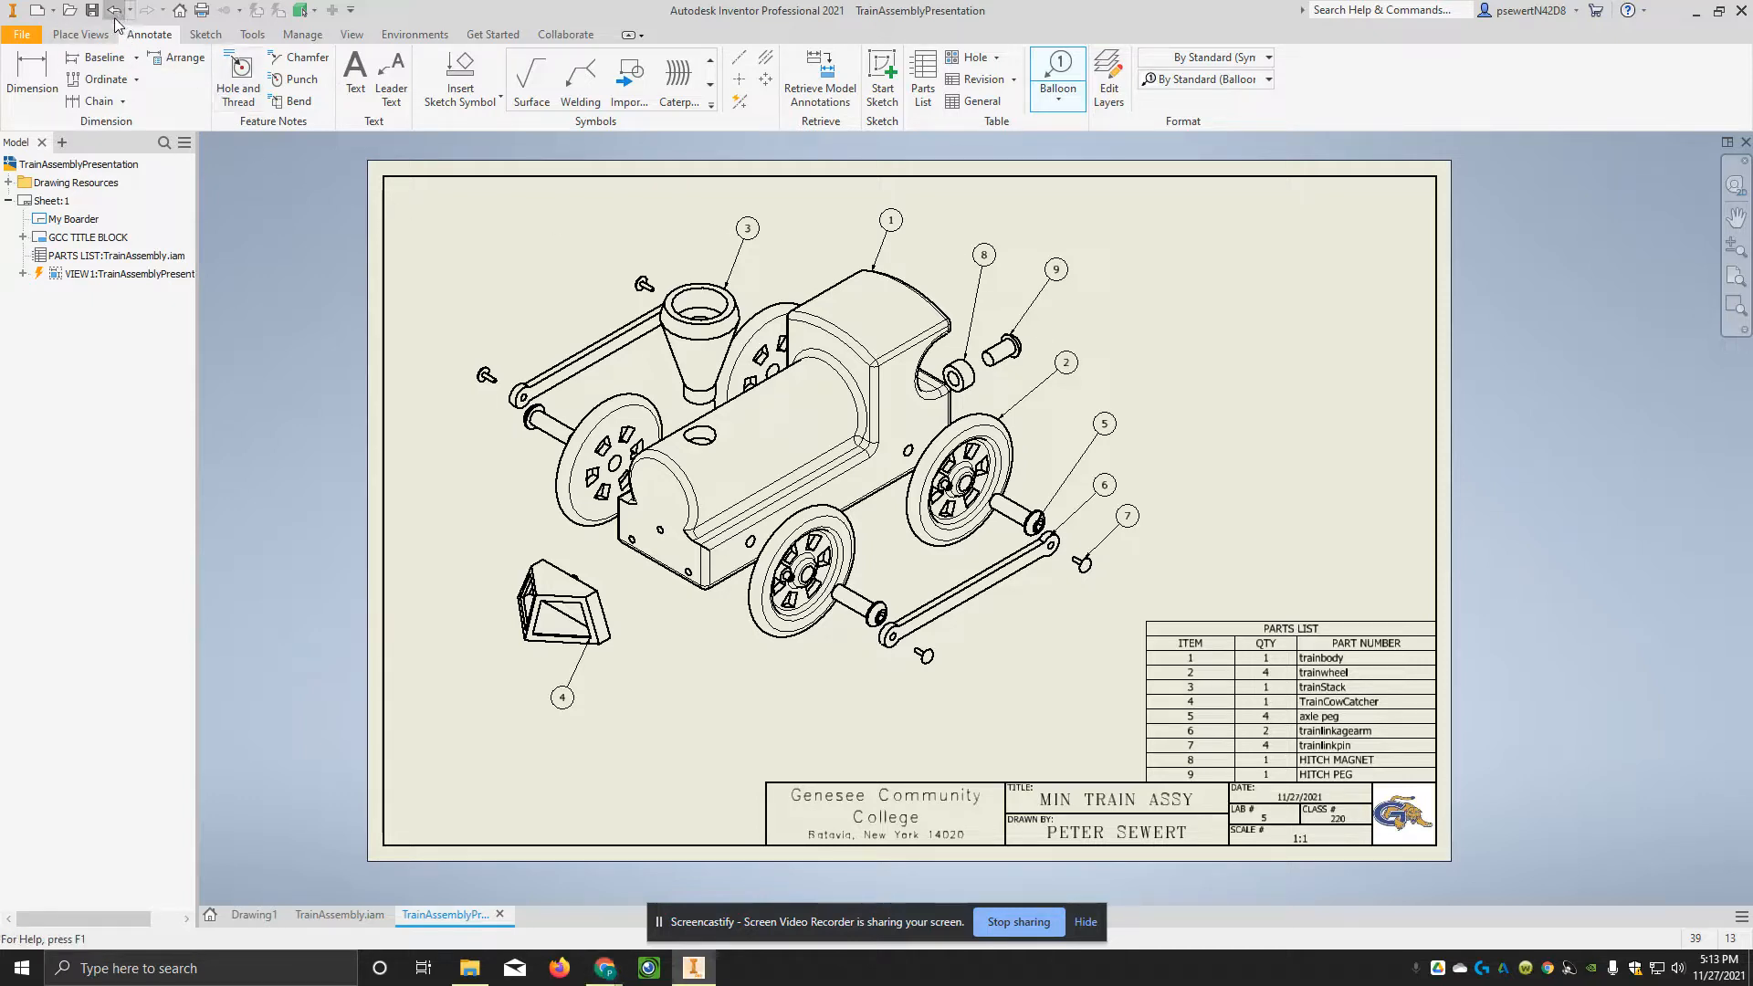
{"action": "left_click", "coordinate": [115, 16]}
{"action": "left_click", "coordinate": [115, 16]}
{"action": "left_click", "coordinate": [115, 16]}
{"action": "left_click", "coordinate": [115, 16]}
{"action": "left_click", "coordinate": [116, 17]}
{"action": "left_click", "coordinate": [115, 16]}
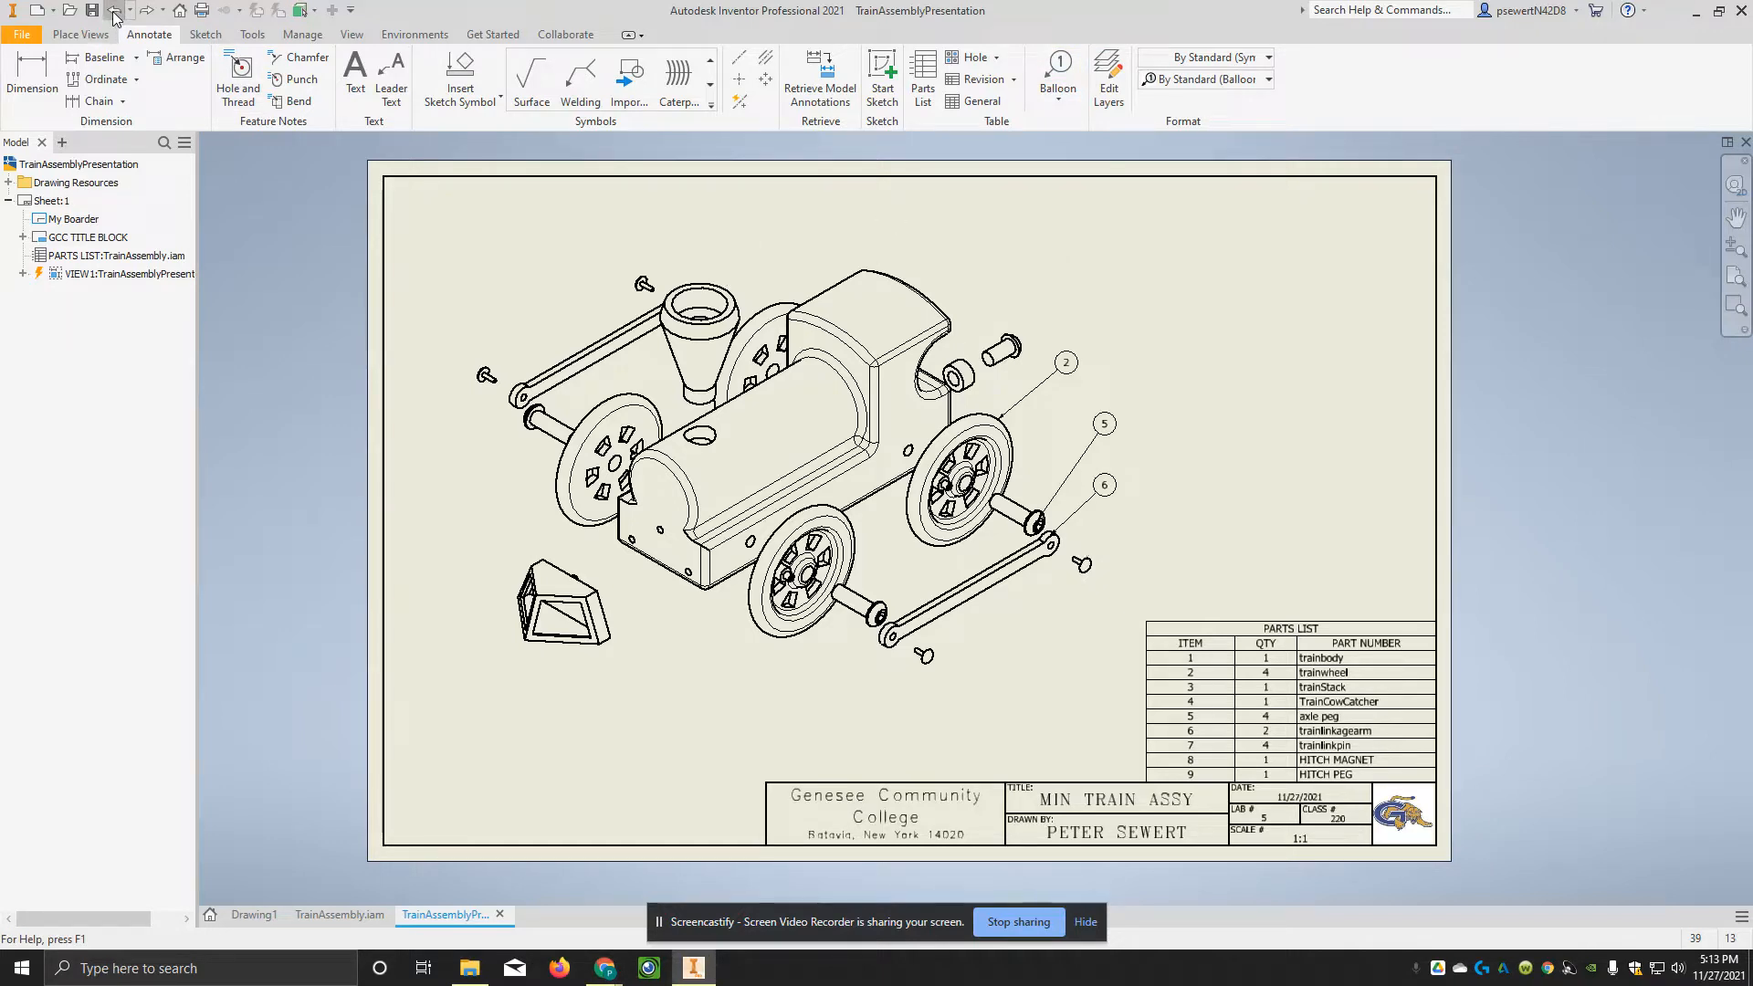
{"action": "left_click", "coordinate": [115, 17]}
{"action": "left_click", "coordinate": [116, 16]}
{"action": "left_click", "coordinate": [115, 17]}
{"action": "left_click", "coordinate": [115, 16]}
{"action": "left_click", "coordinate": [115, 17]}
{"action": "left_click", "coordinate": [115, 16]}
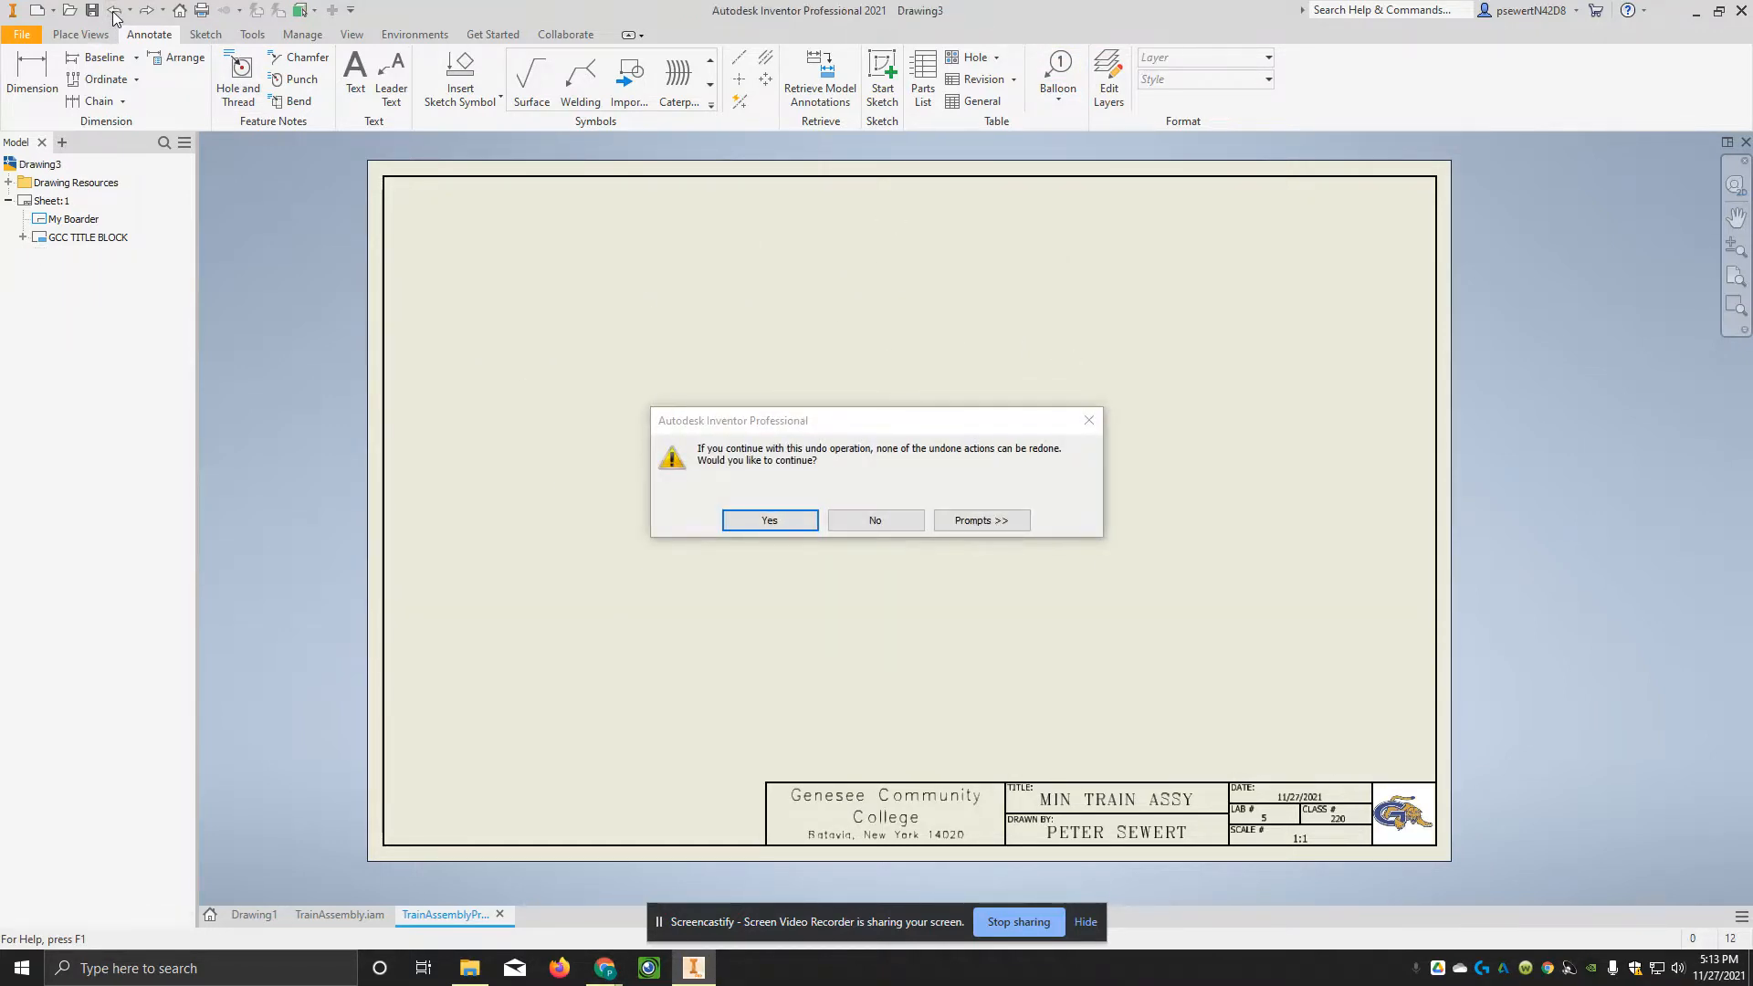
{"action": "left_click", "coordinate": [1089, 420]}
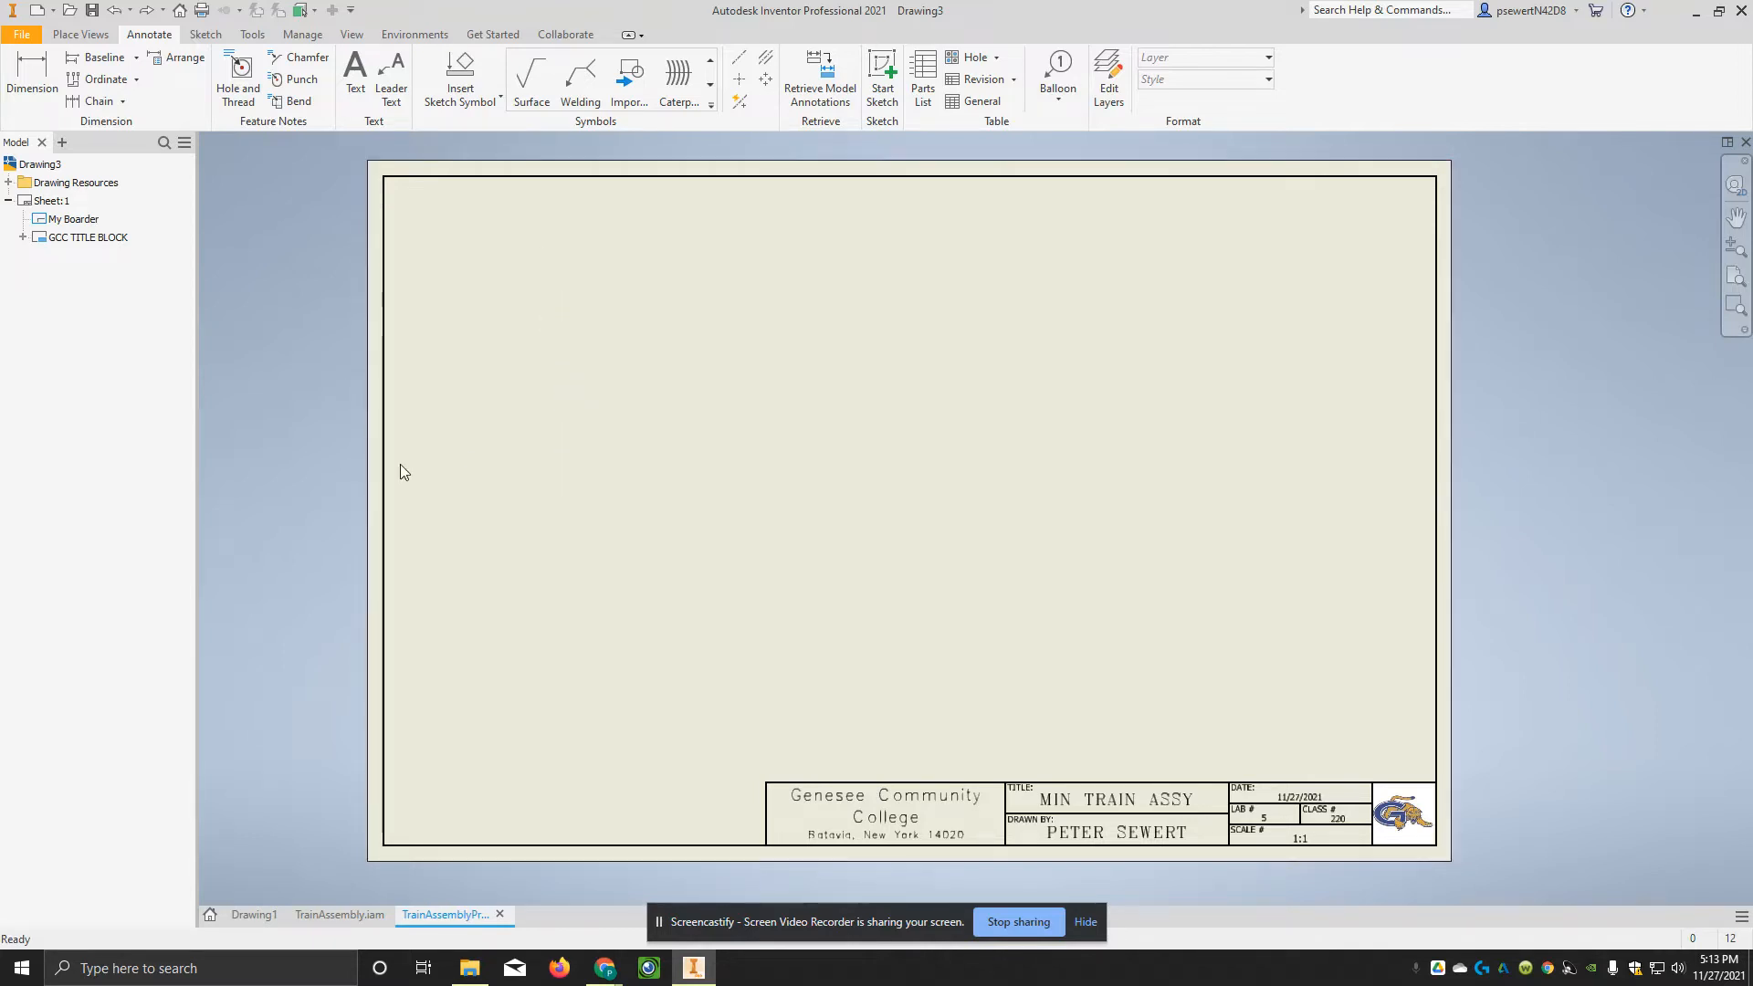
Step: Start a base view using the TrainAssemblyPresentation presentation file from the Miniture Train folder as its source
{"action": "left_click", "coordinate": [71, 34]}
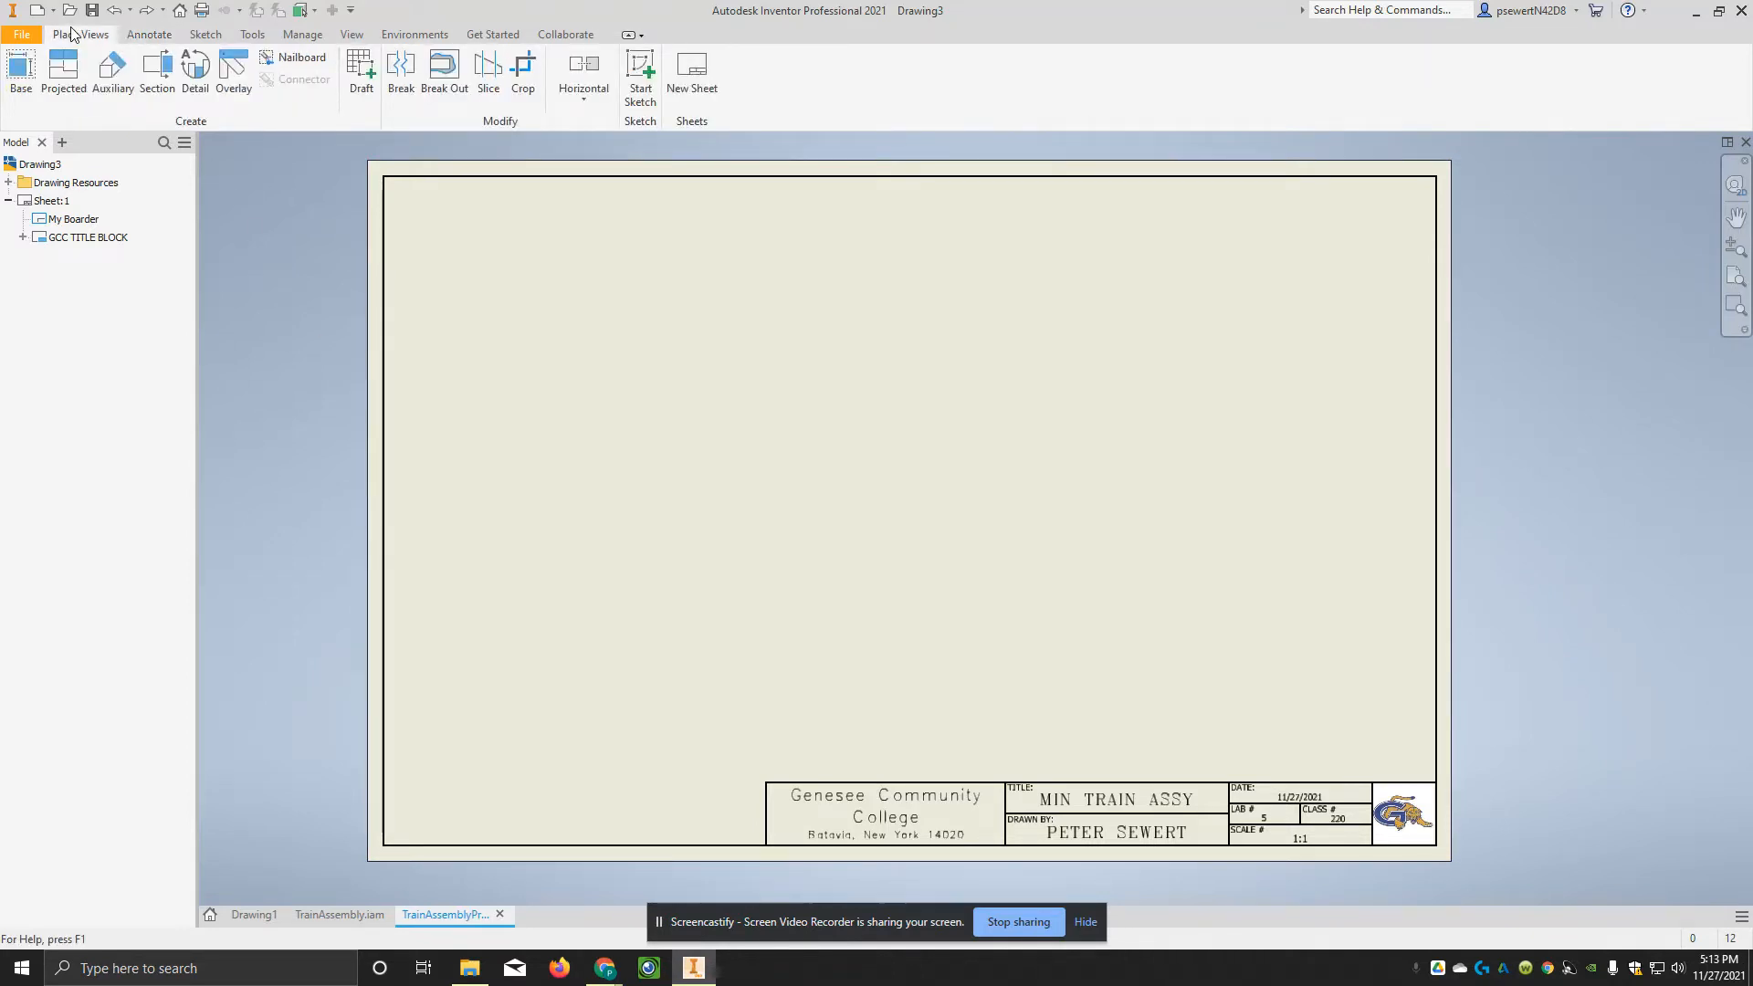
{"action": "left_click", "coordinate": [20, 71]}
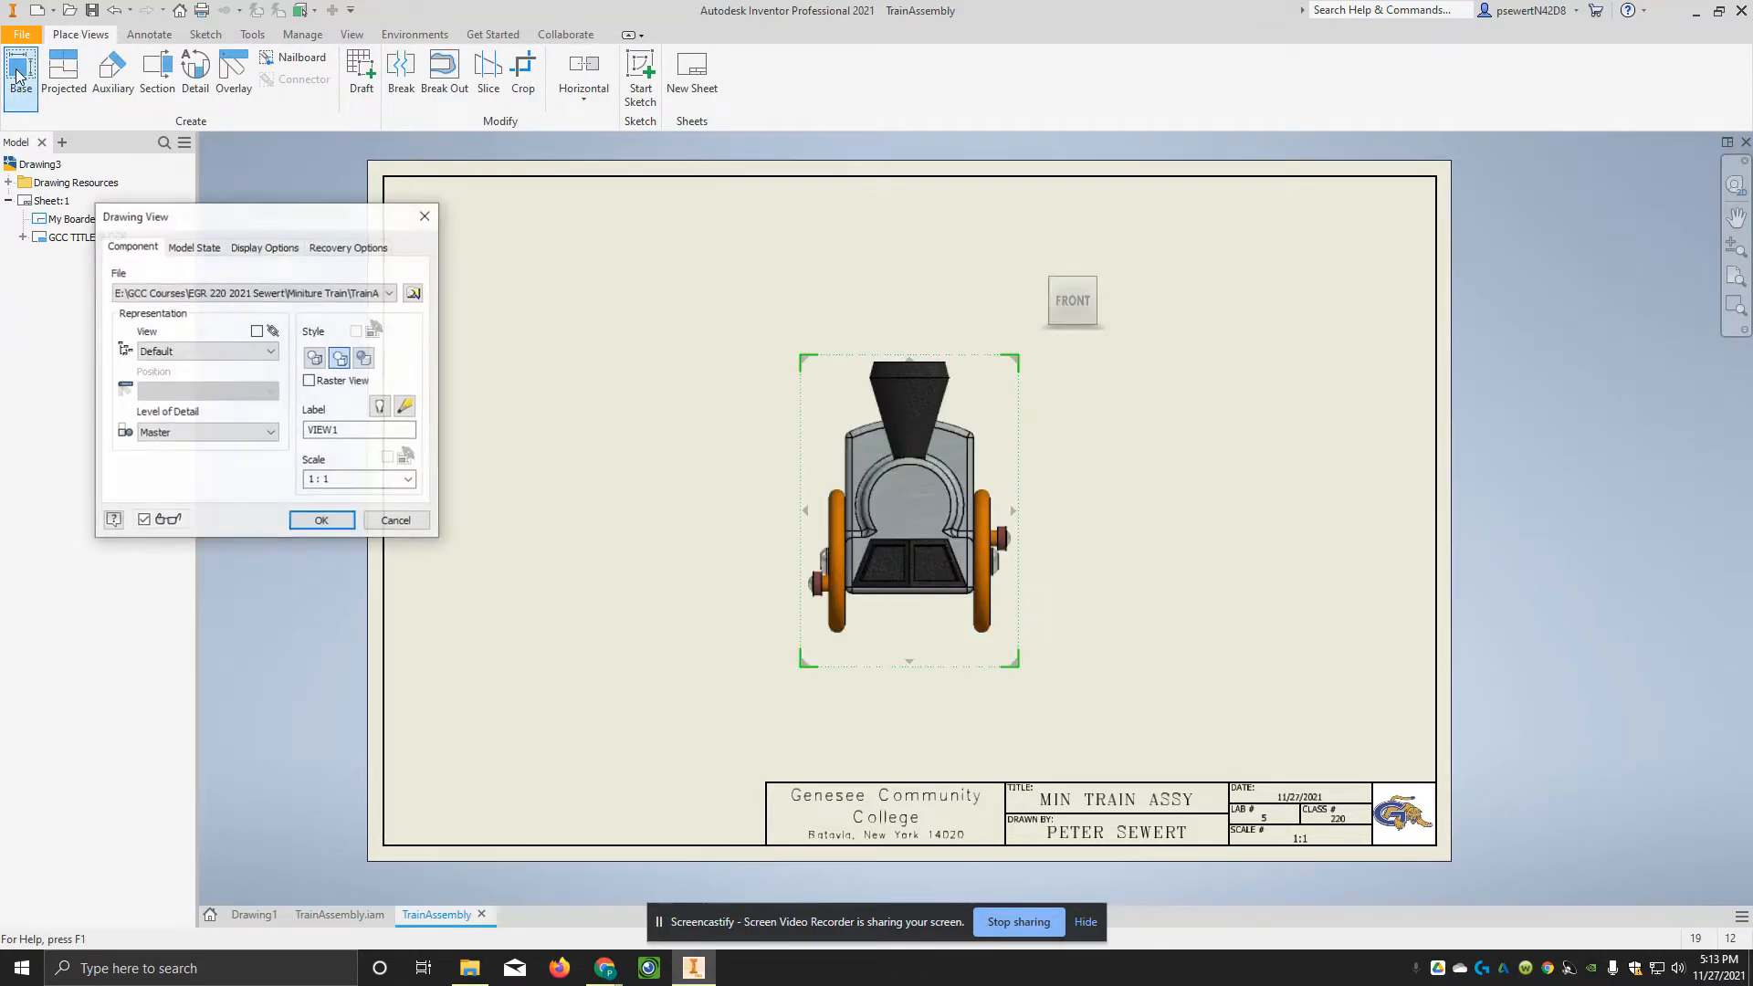
{"action": "left_click", "coordinate": [416, 295]}
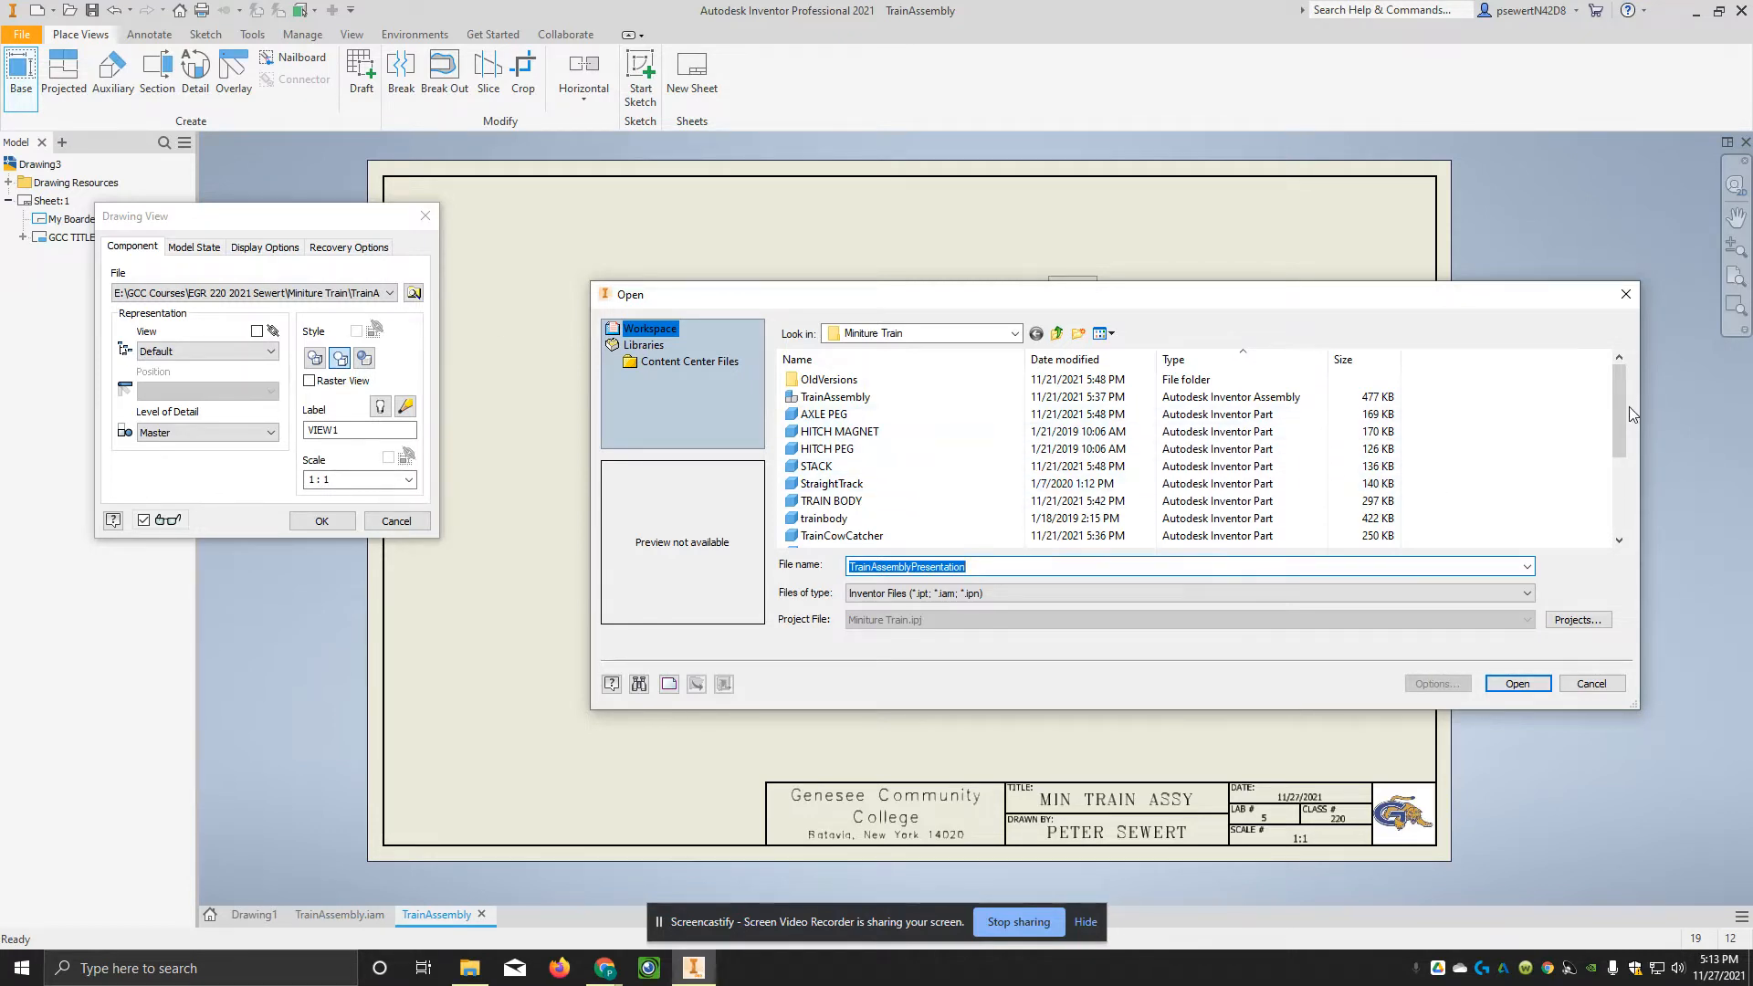
{"action": "left_click_drag", "start_coordinate": [1623, 414], "coordinate": [1629, 502]}
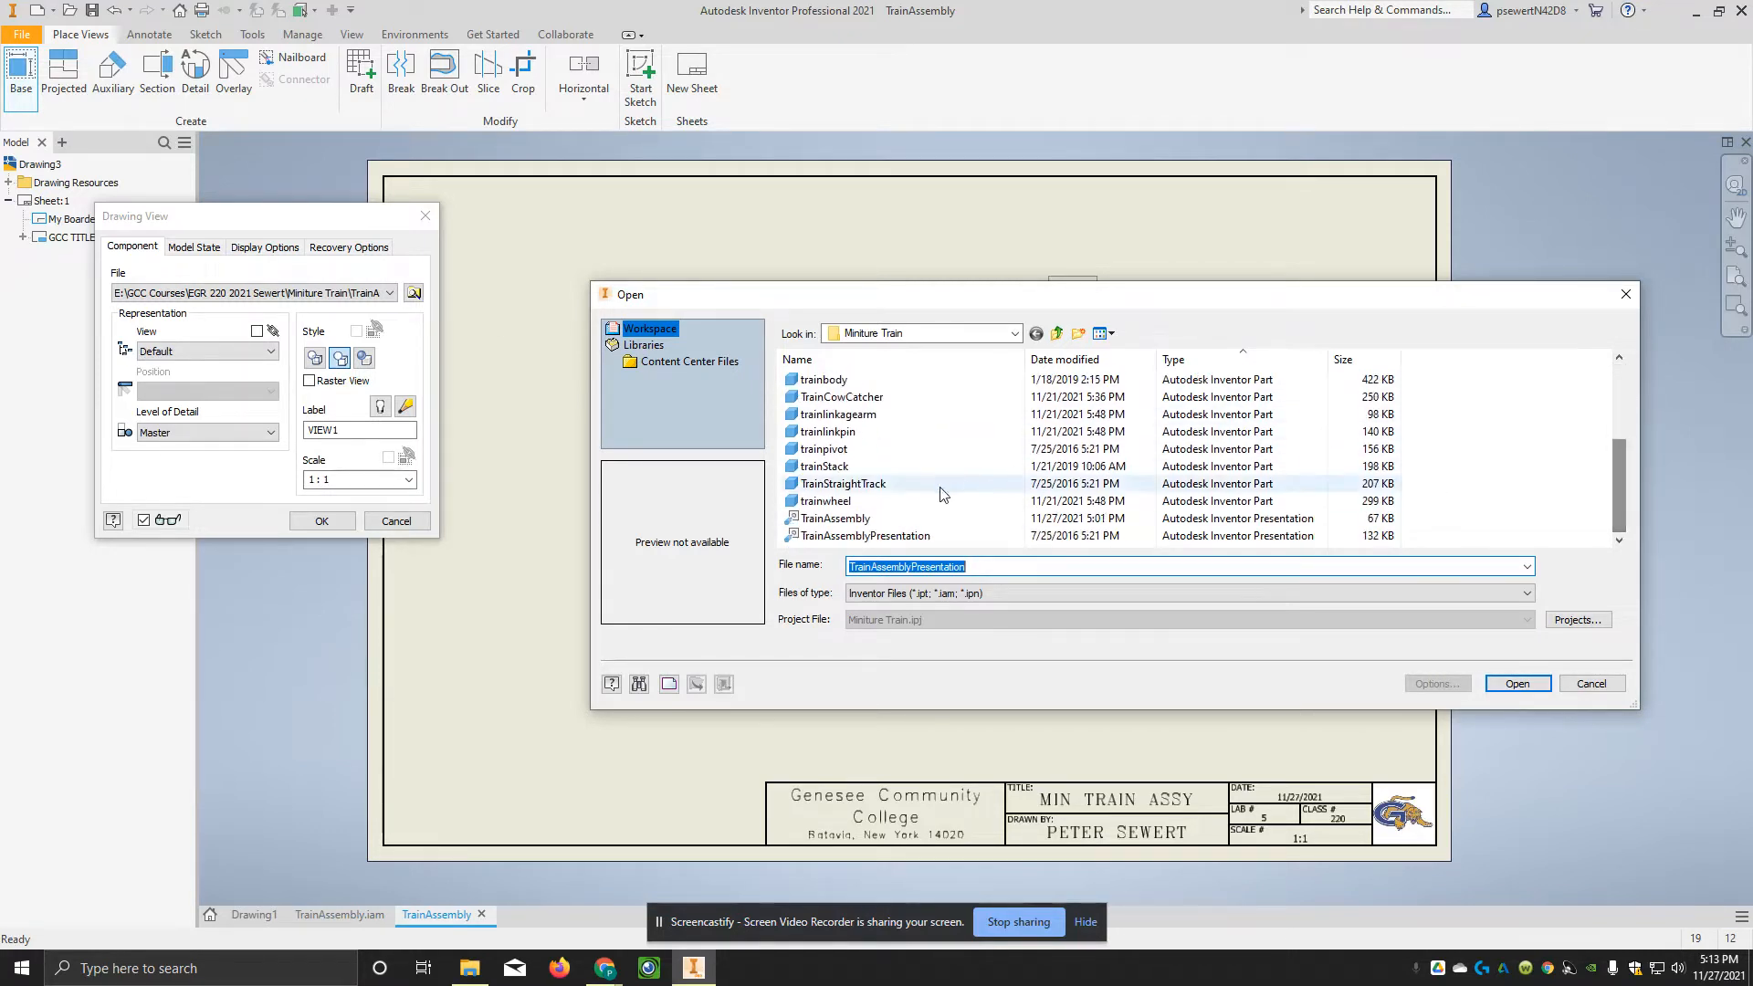
{"action": "left_click", "coordinate": [805, 536]}
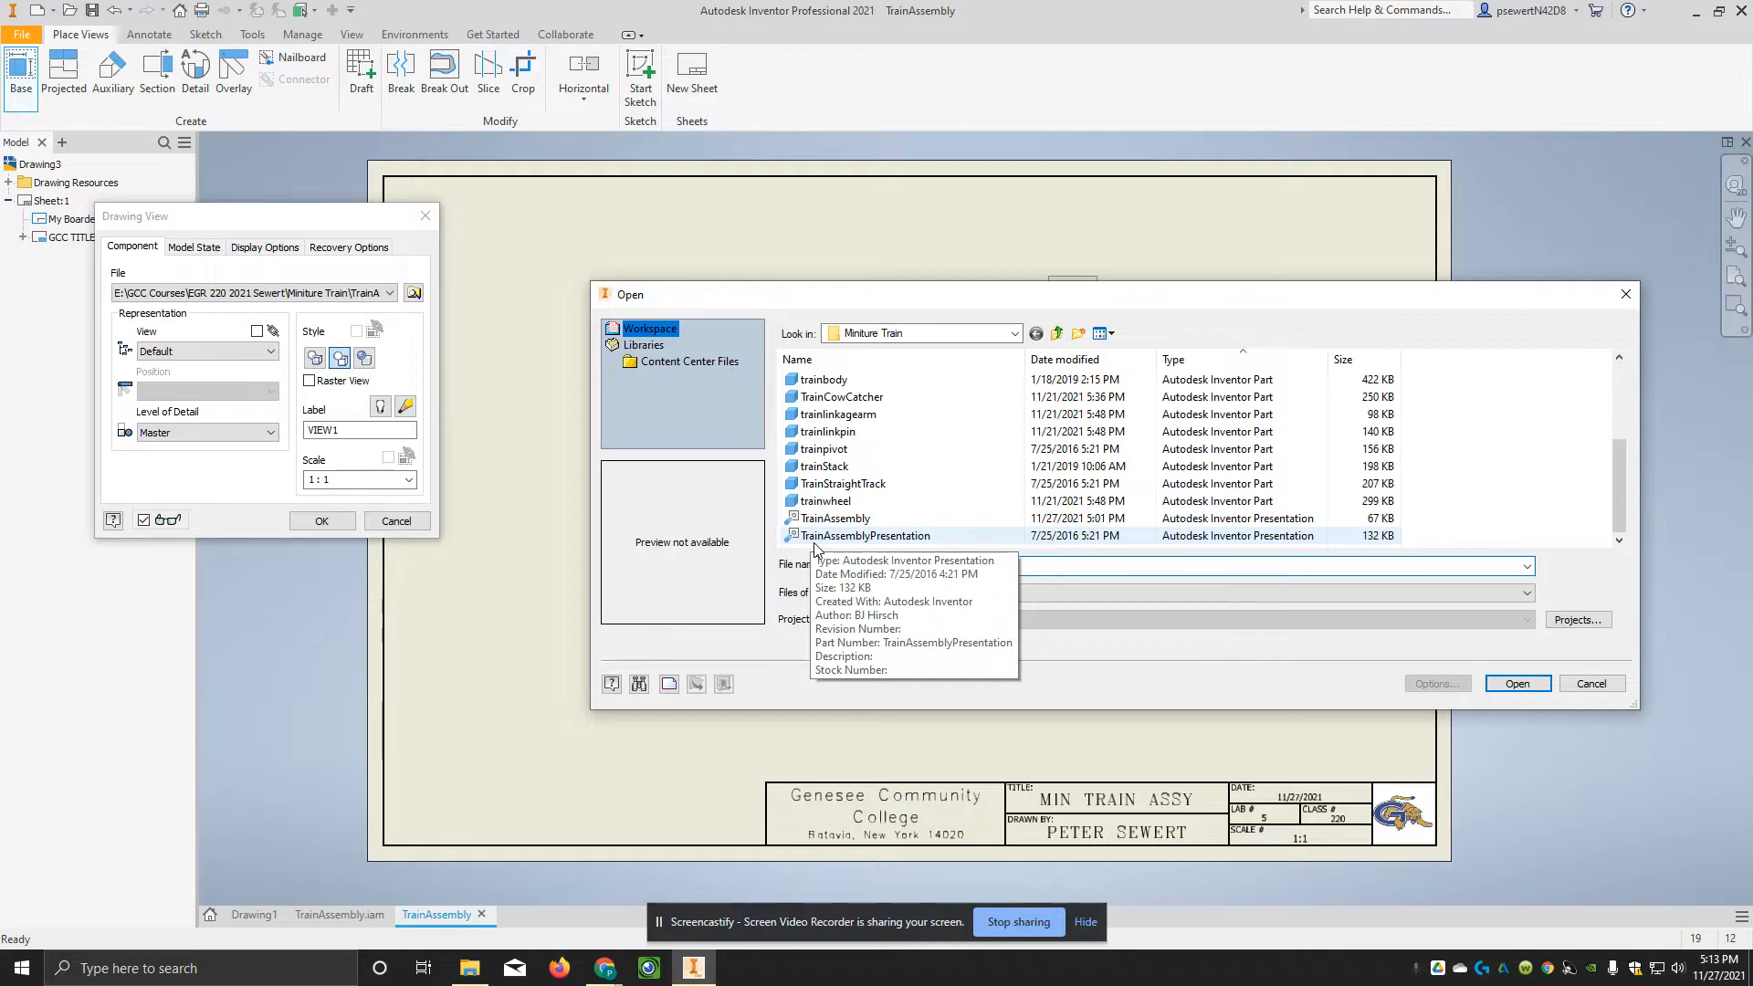
{"action": "left_click", "coordinate": [817, 540]}
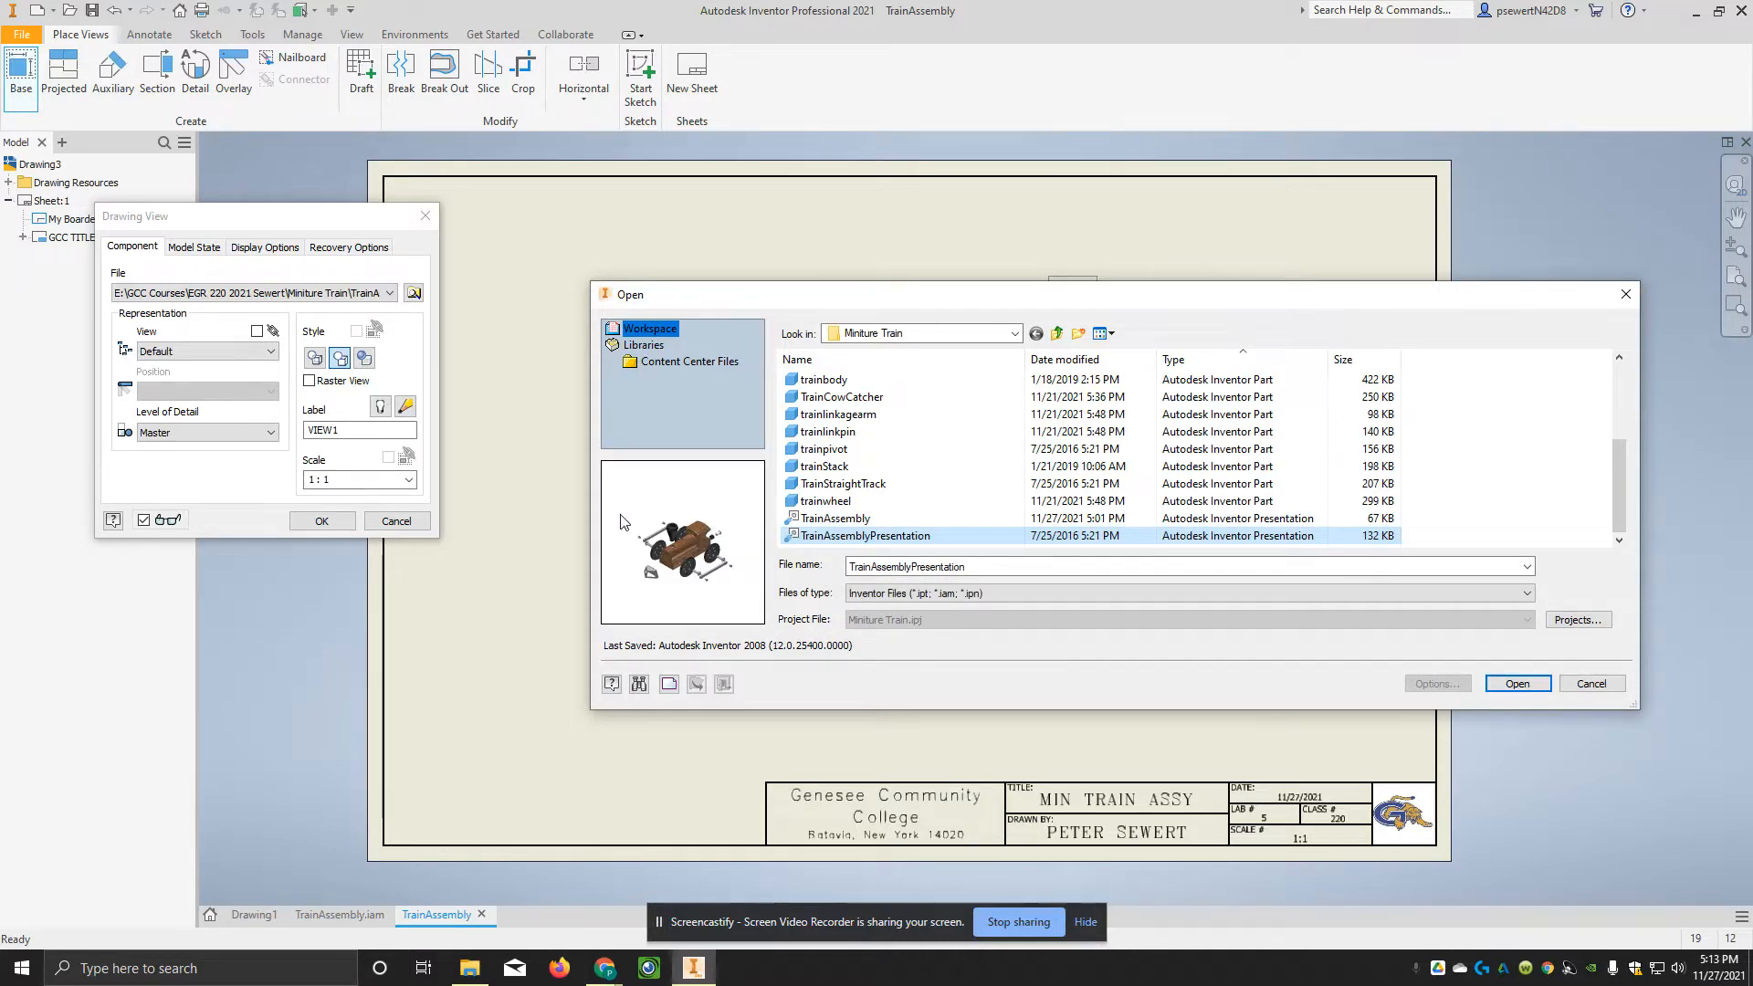
{"action": "left_click", "coordinate": [818, 520]}
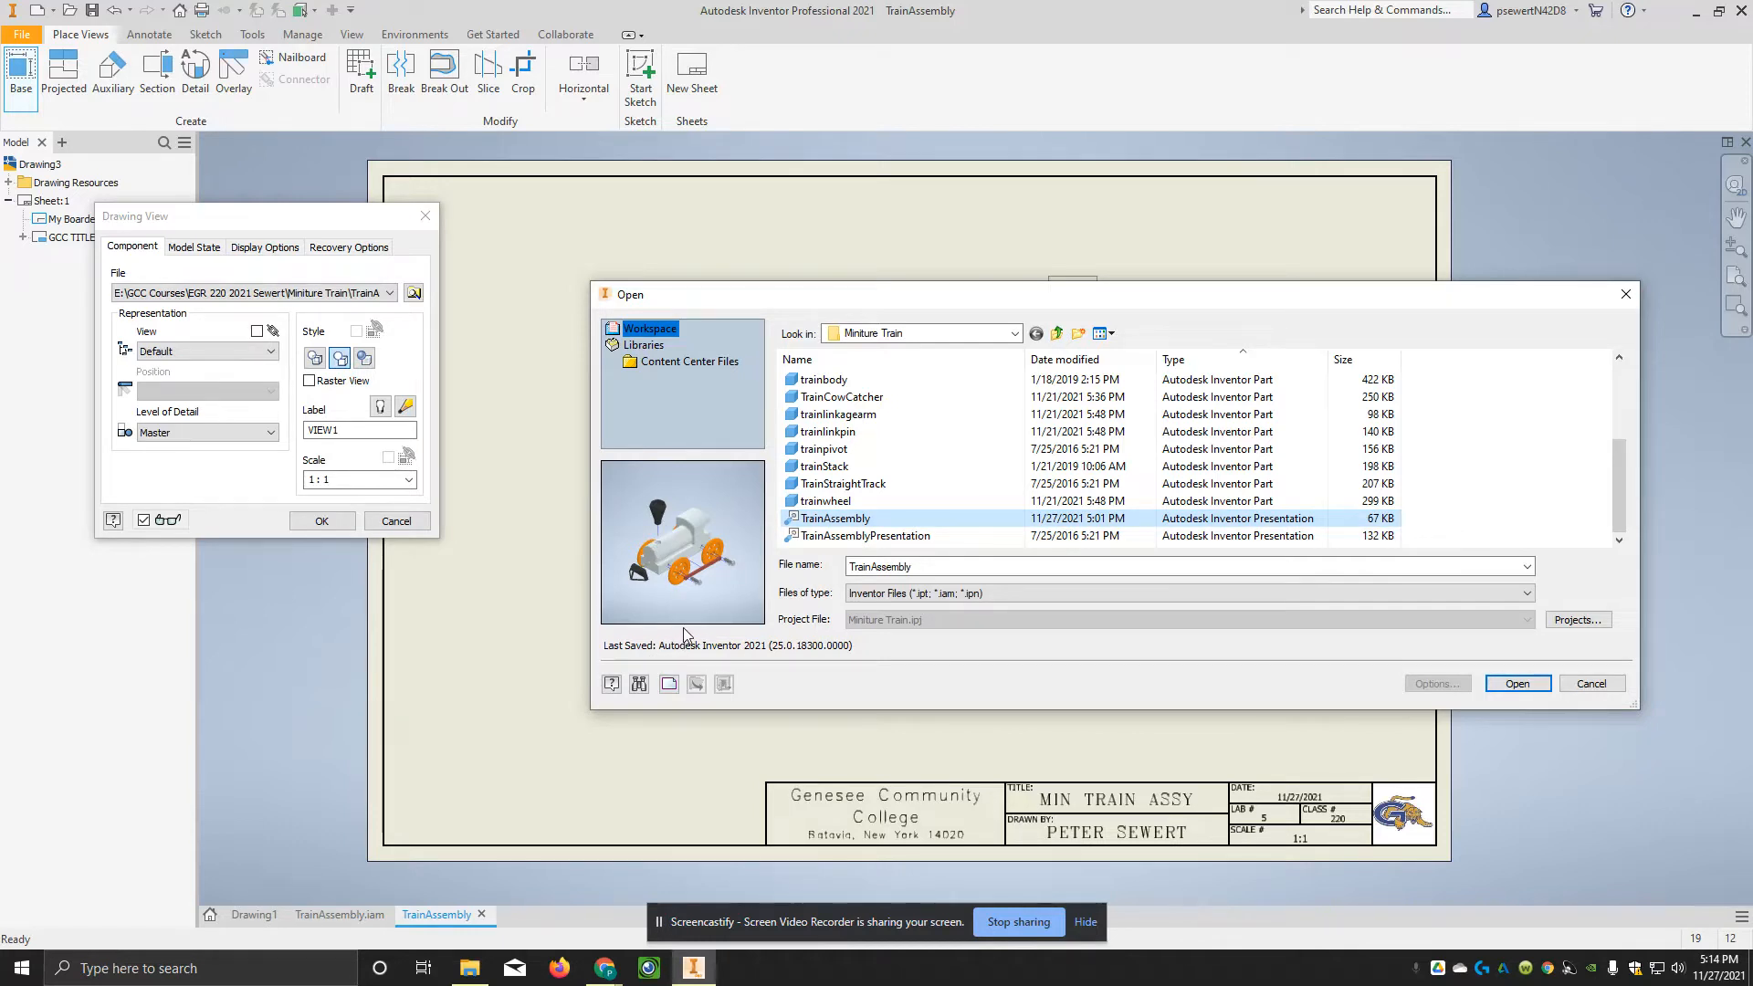
{"action": "left_click", "coordinate": [813, 537]}
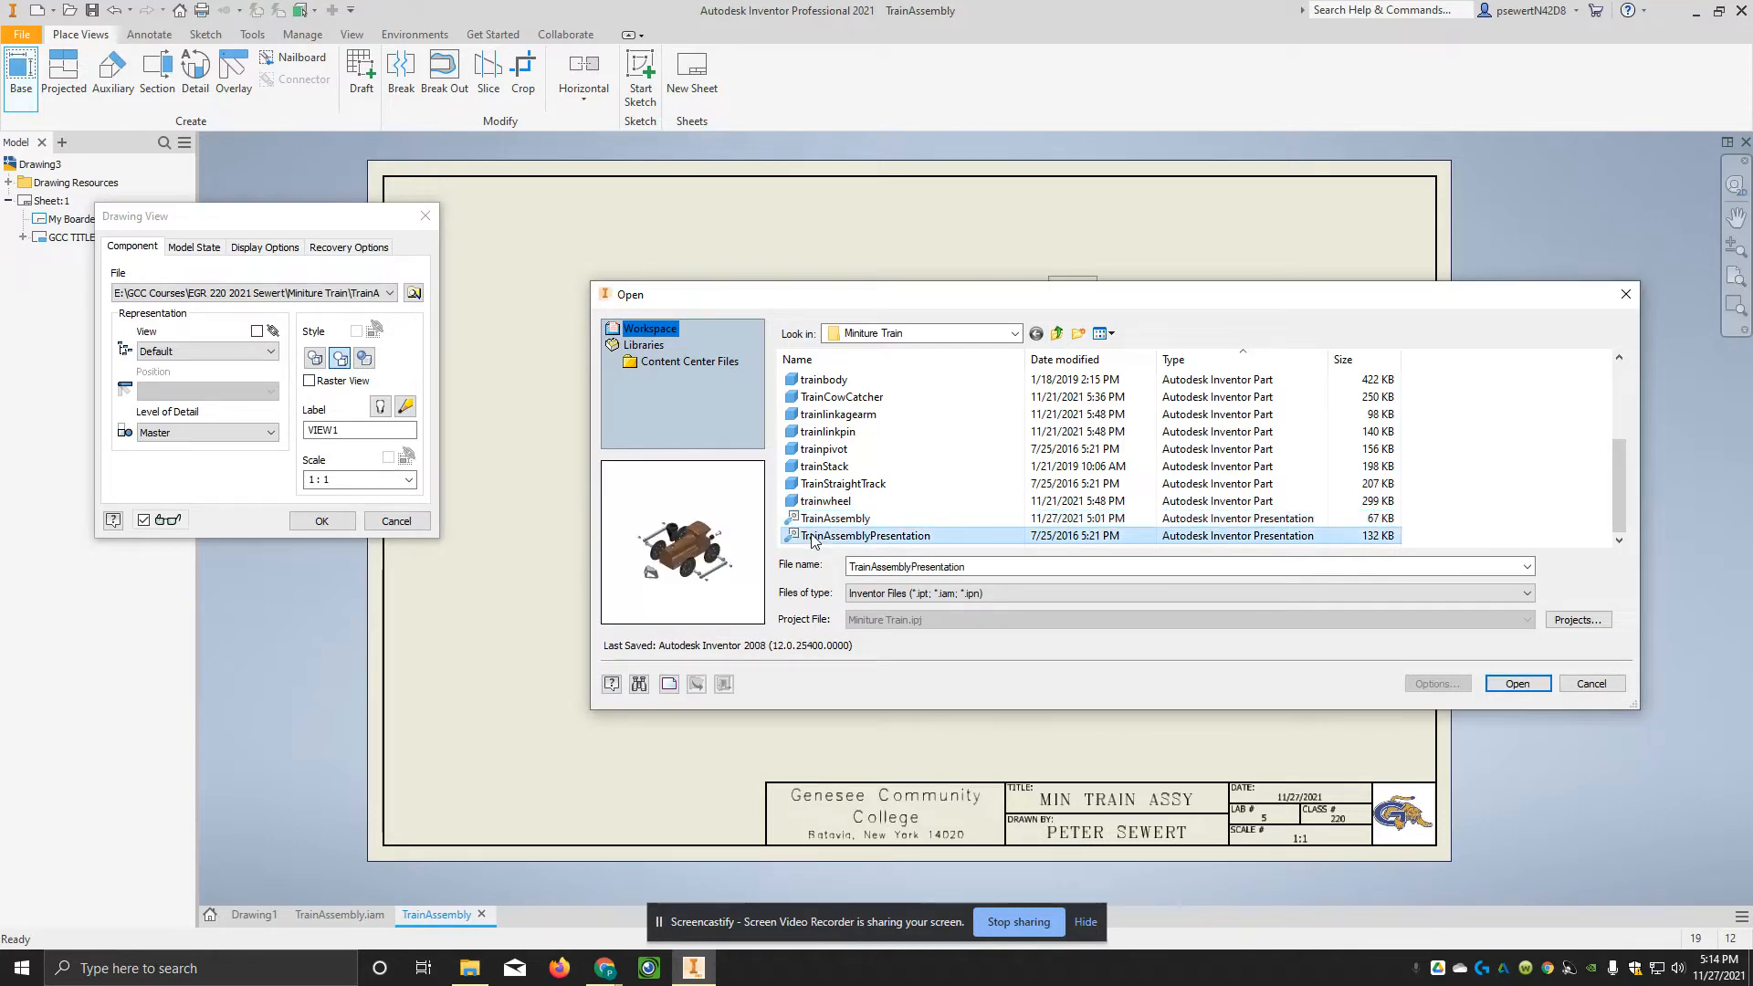
{"action": "left_click", "coordinate": [1516, 683]}
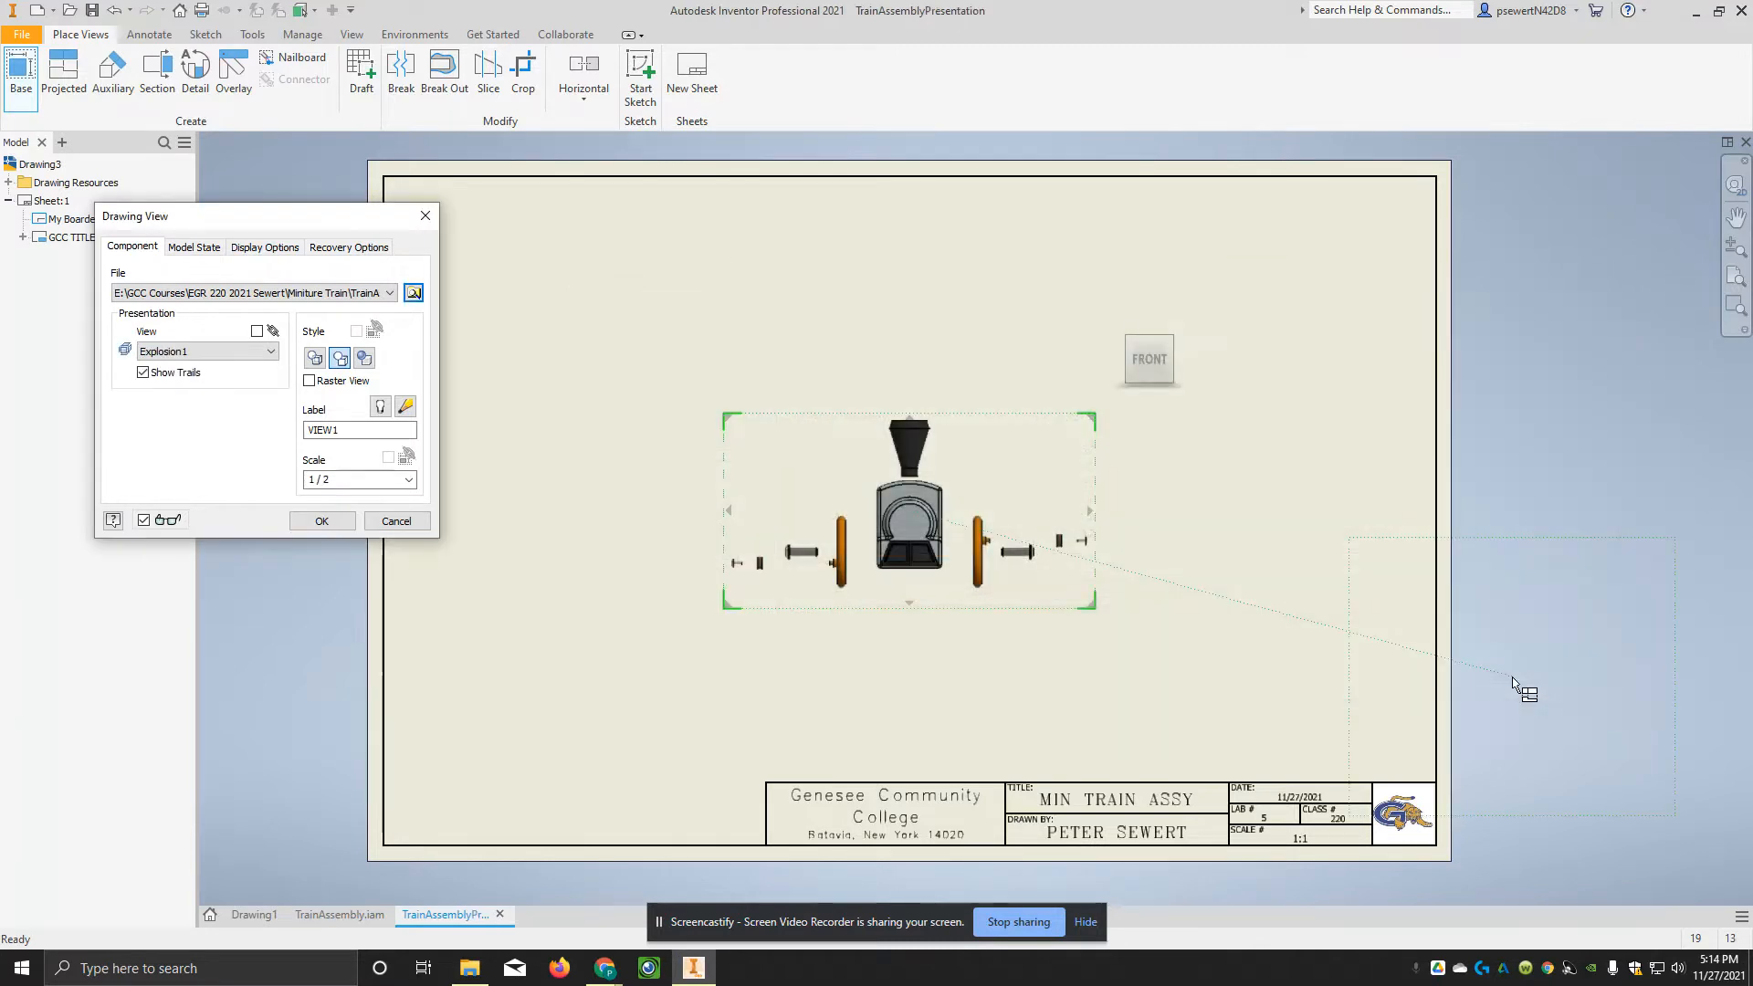
Step: Orient the exploded train view isometrically at 1:1 scale and place it in the upper-left area of the sheet
{"action": "left_click", "coordinate": [1121, 315]}
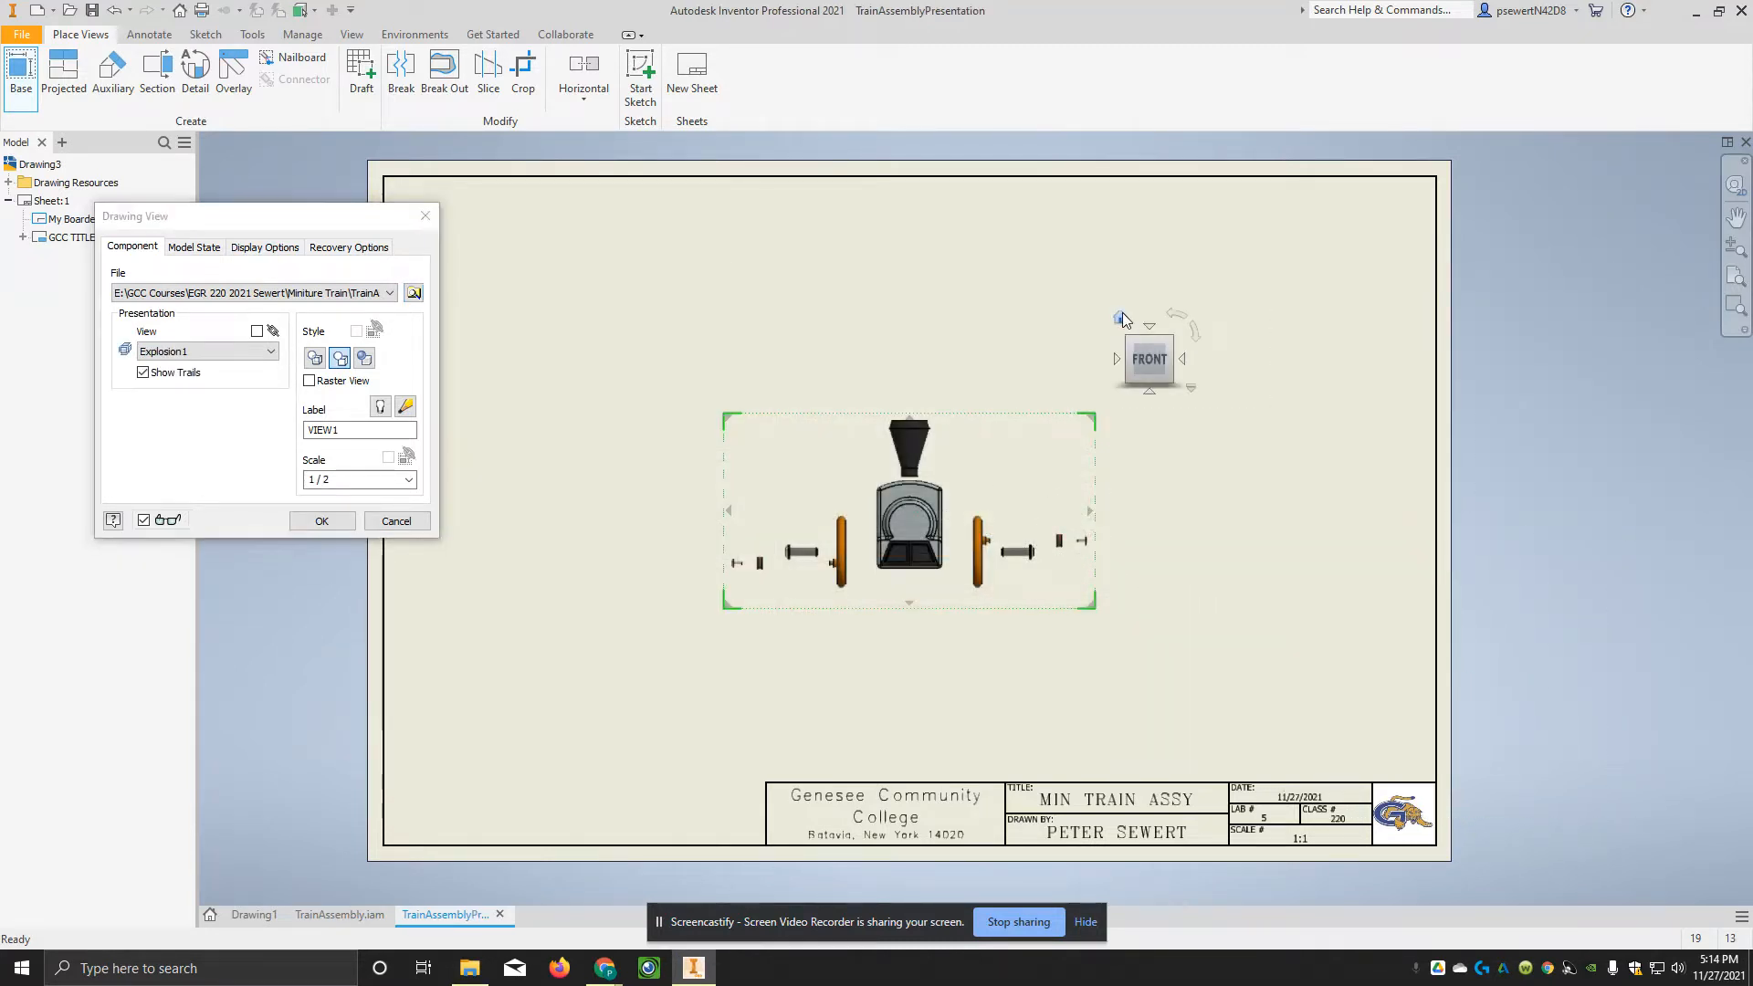
{"action": "left_click", "coordinate": [408, 479]}
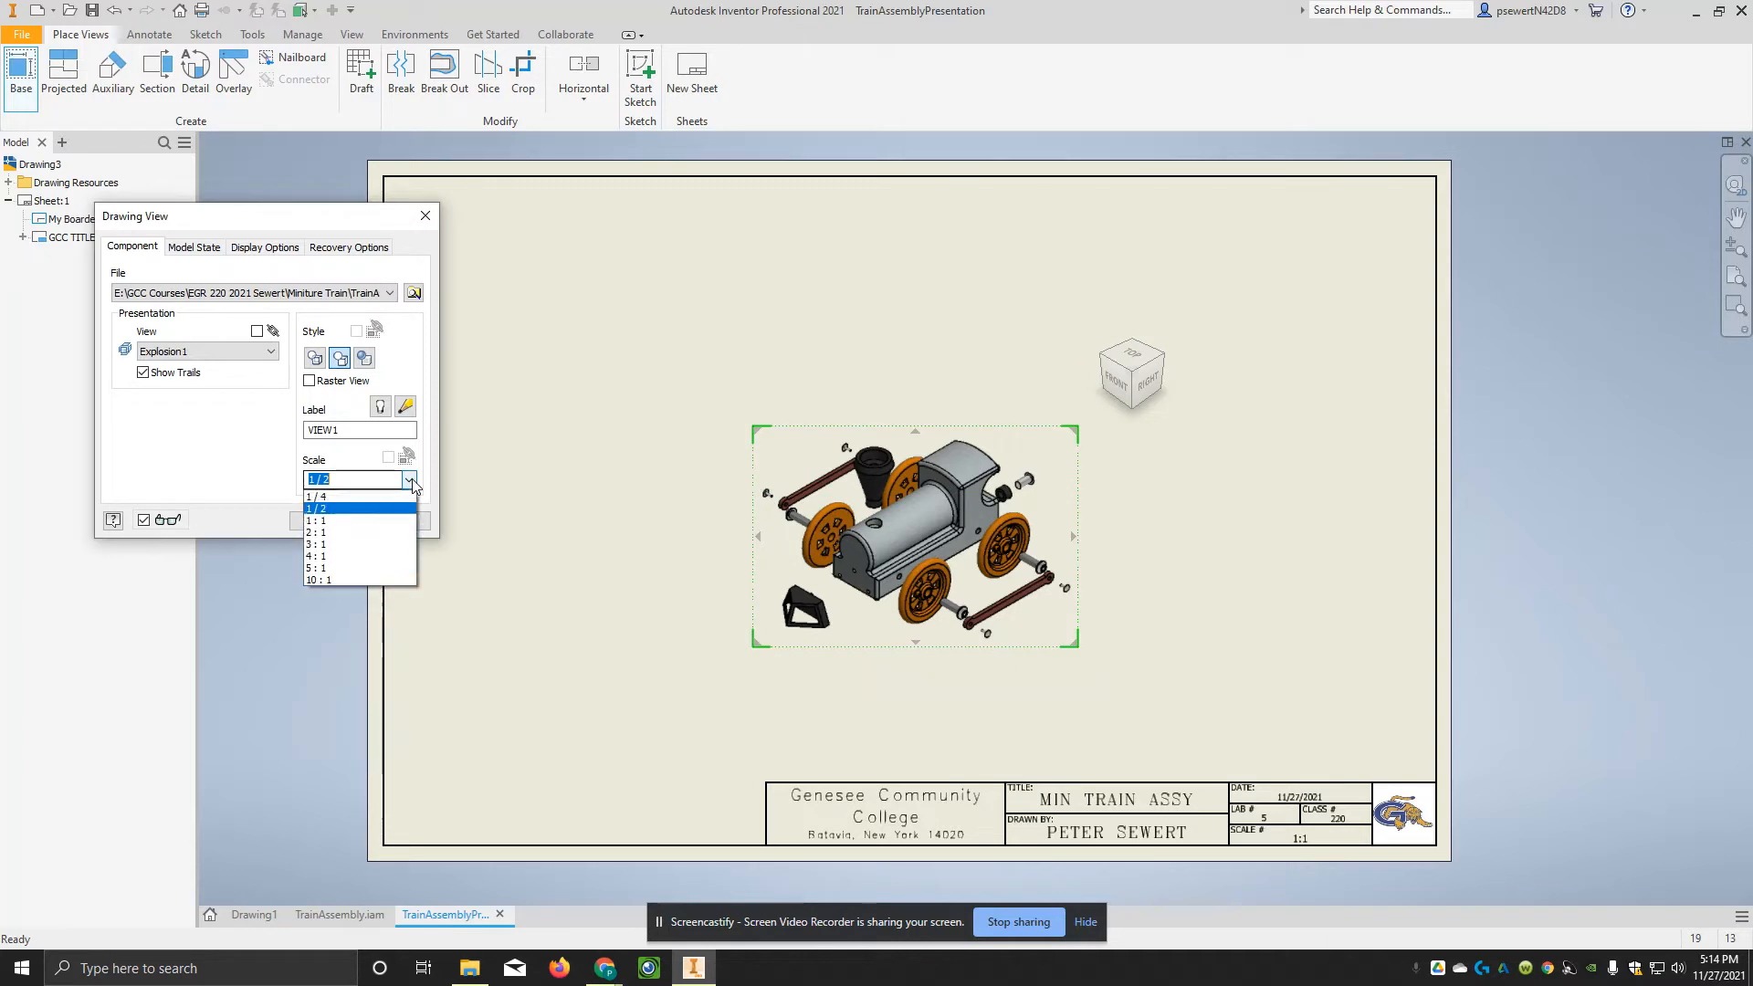
{"action": "left_click", "coordinate": [370, 520]}
{"action": "mouse_move", "coordinate": [883, 537]}
{"action": "left_mouse_down"}
{"action": "mouse_move", "coordinate": [826, 456]}
{"action": "mouse_move", "coordinate": [746, 418]}
{"action": "left_mouse_up"}
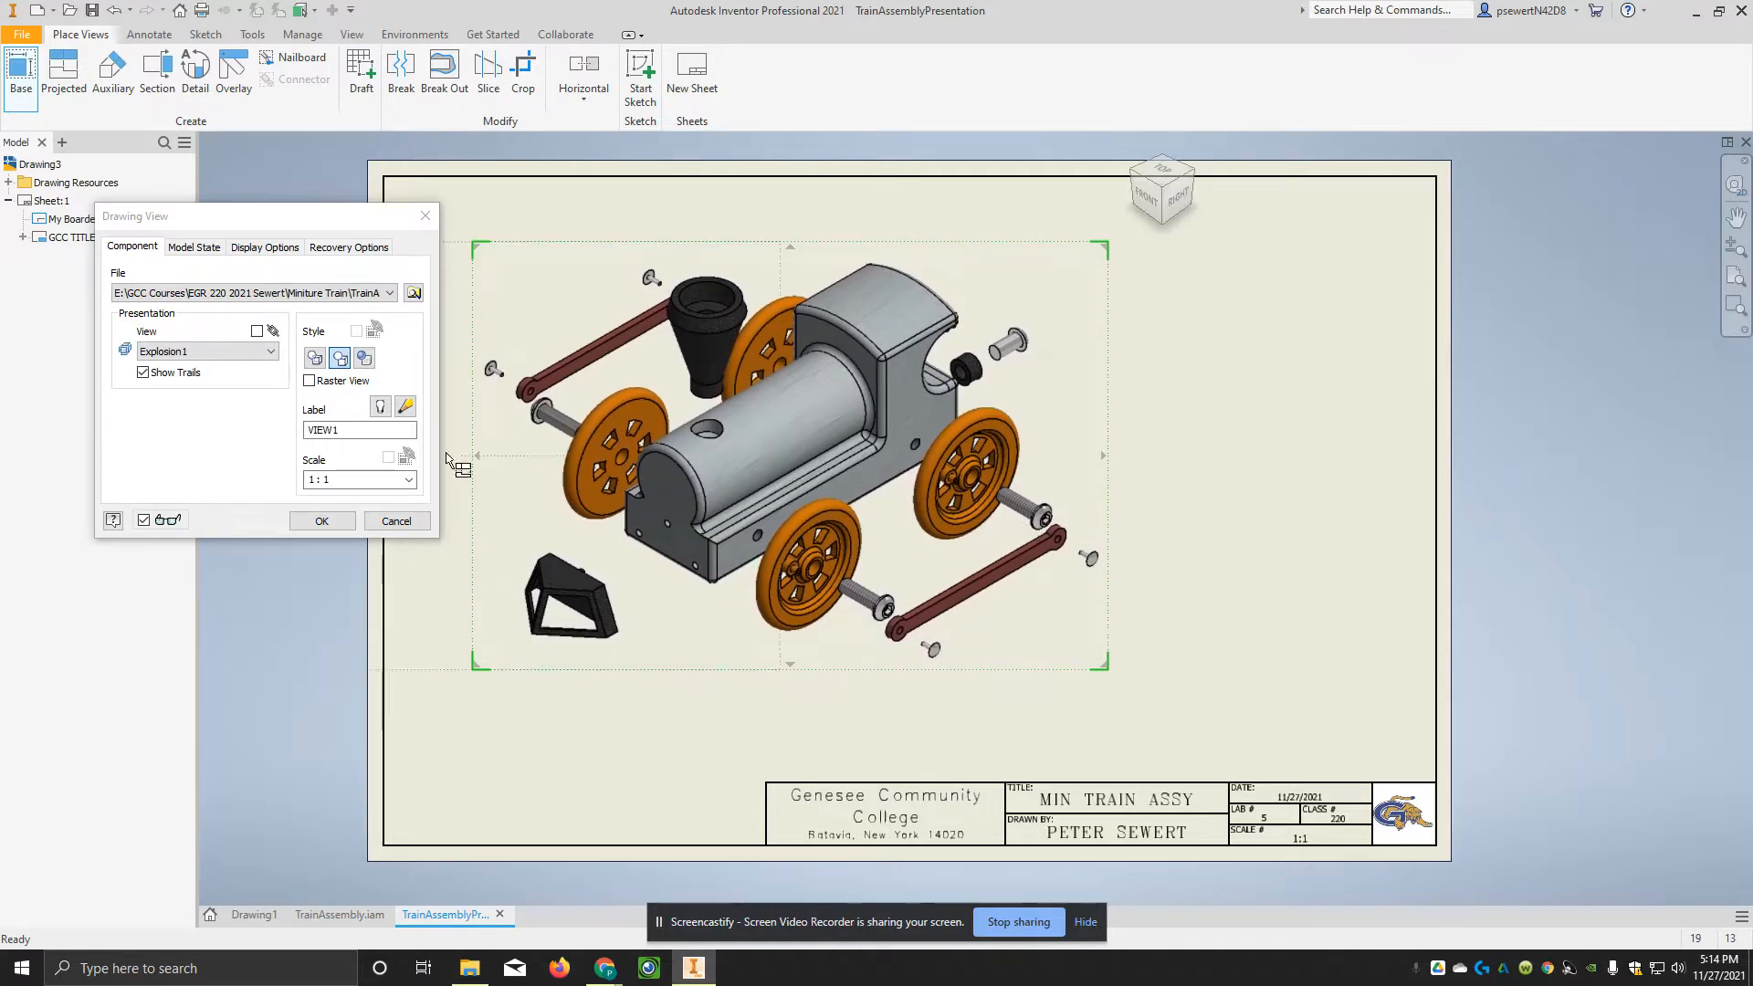
{"action": "left_click", "coordinate": [316, 522]}
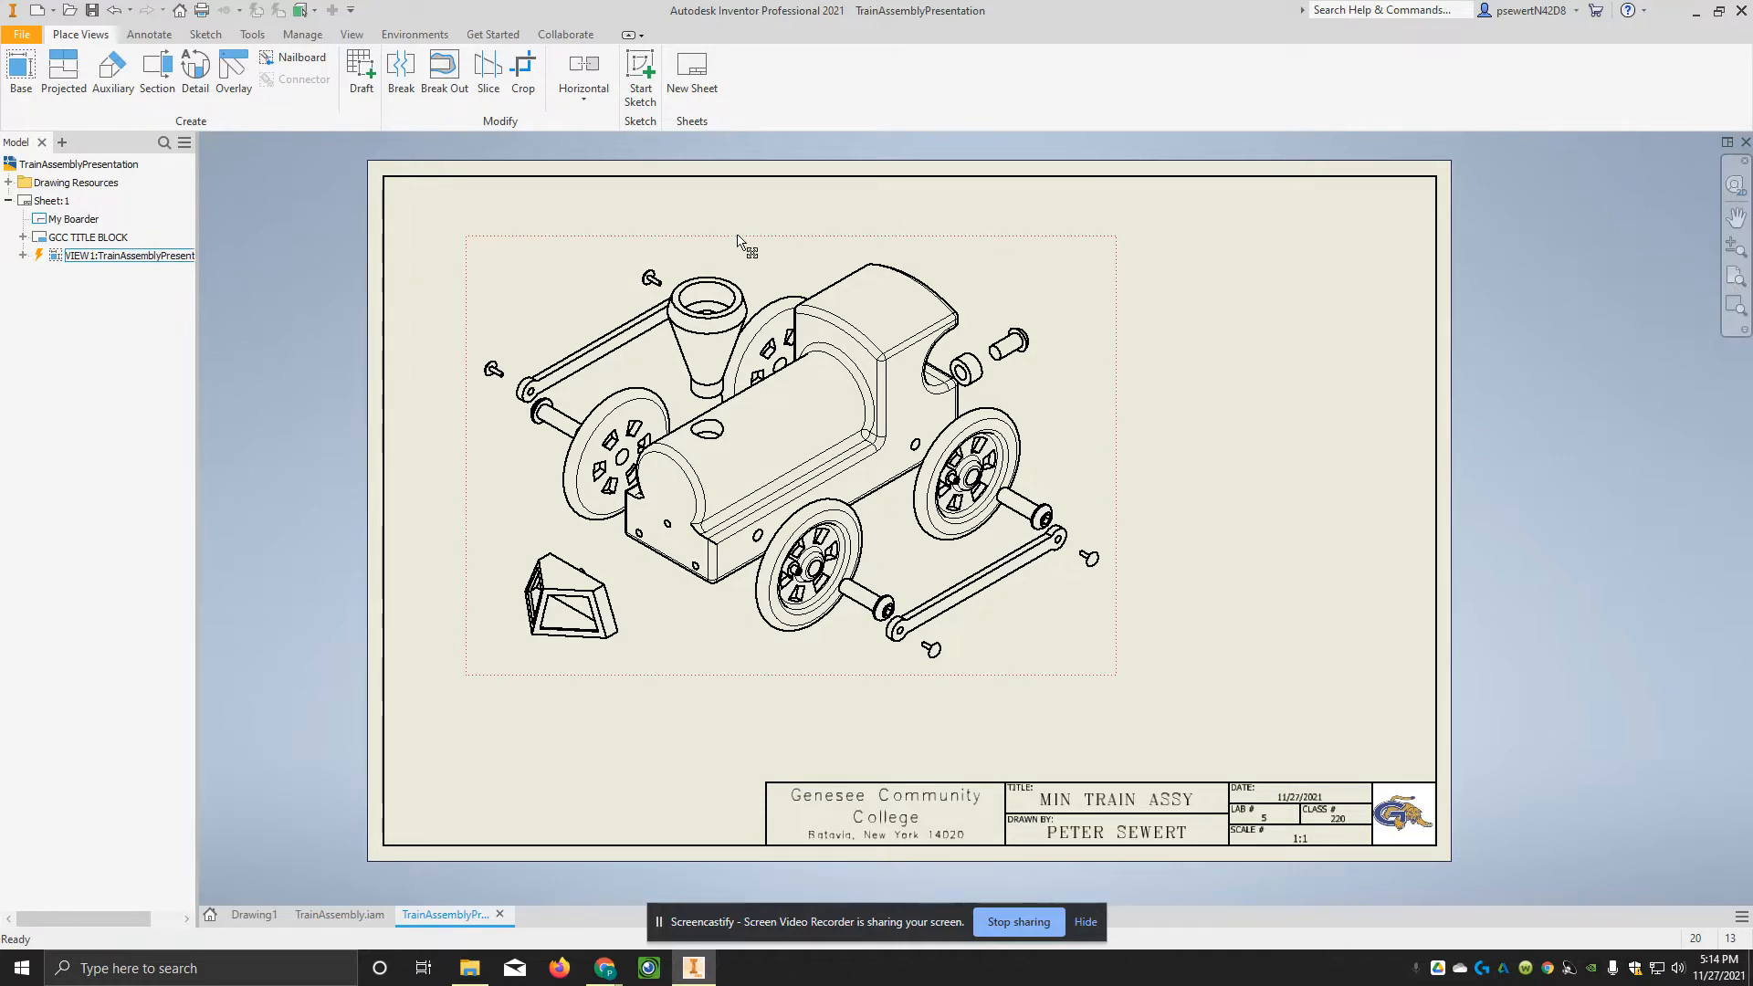
Step: Insert a structured parts list from the exploded view, placed directly above the title block against the right border
{"action": "left_click", "coordinate": [144, 35]}
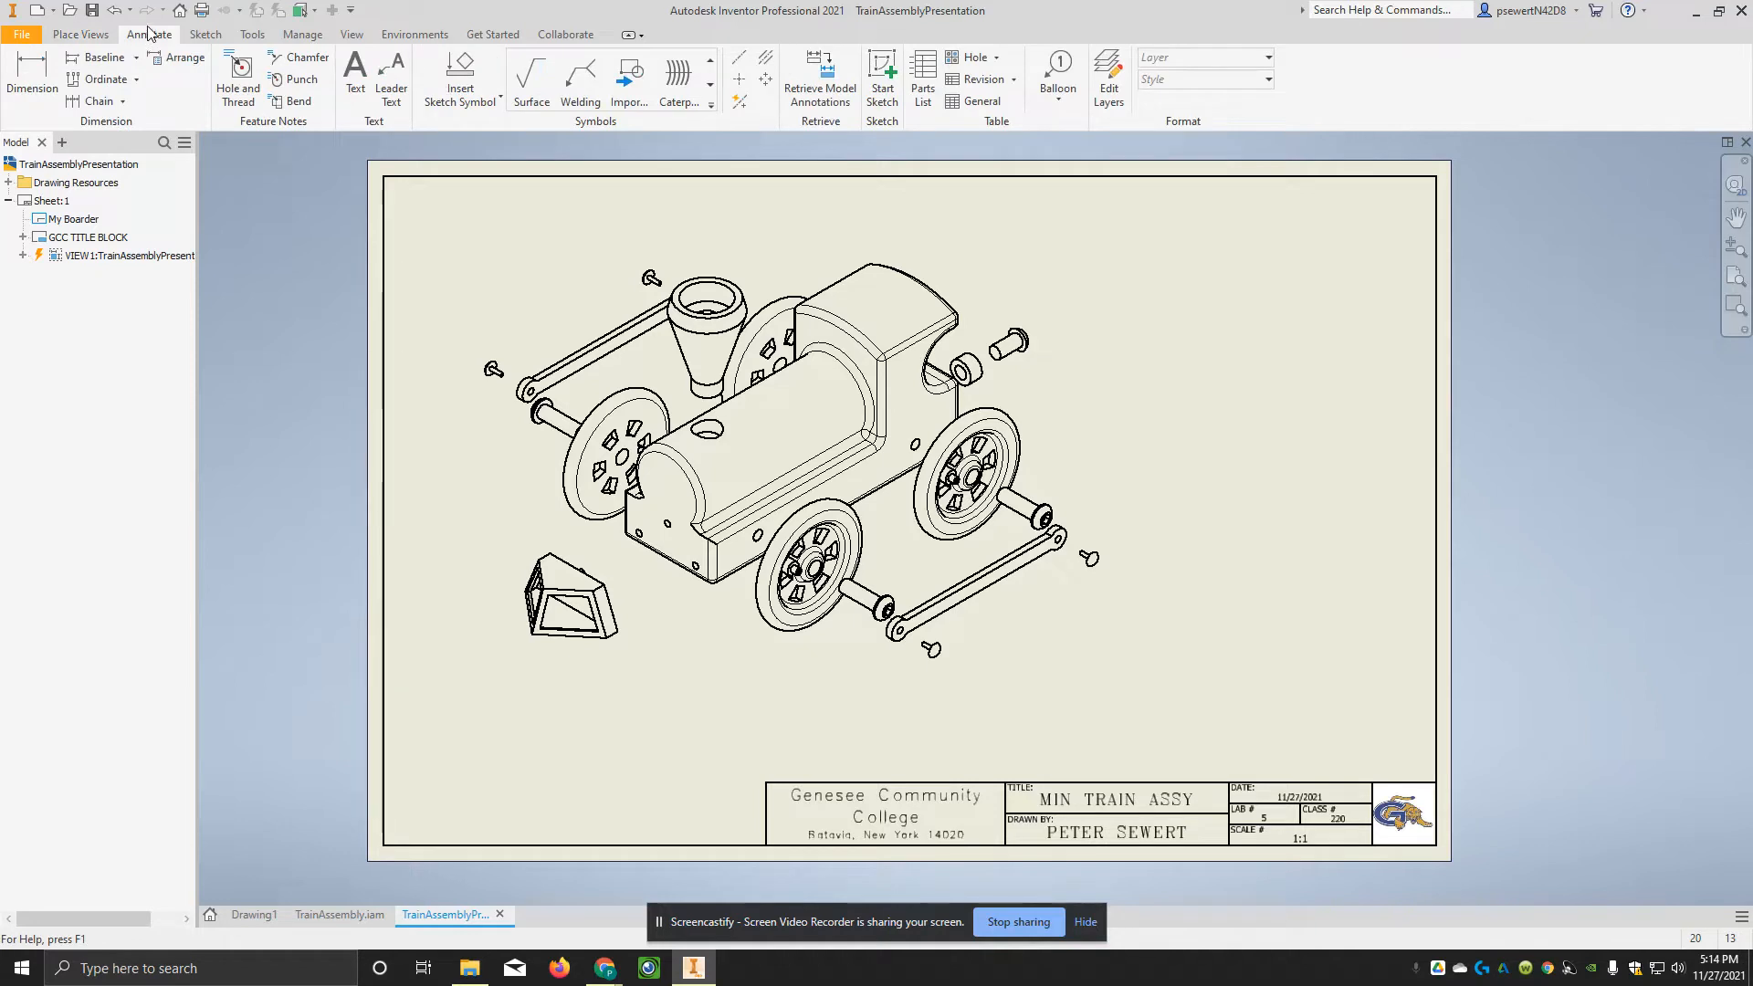
{"action": "left_click", "coordinate": [924, 76]}
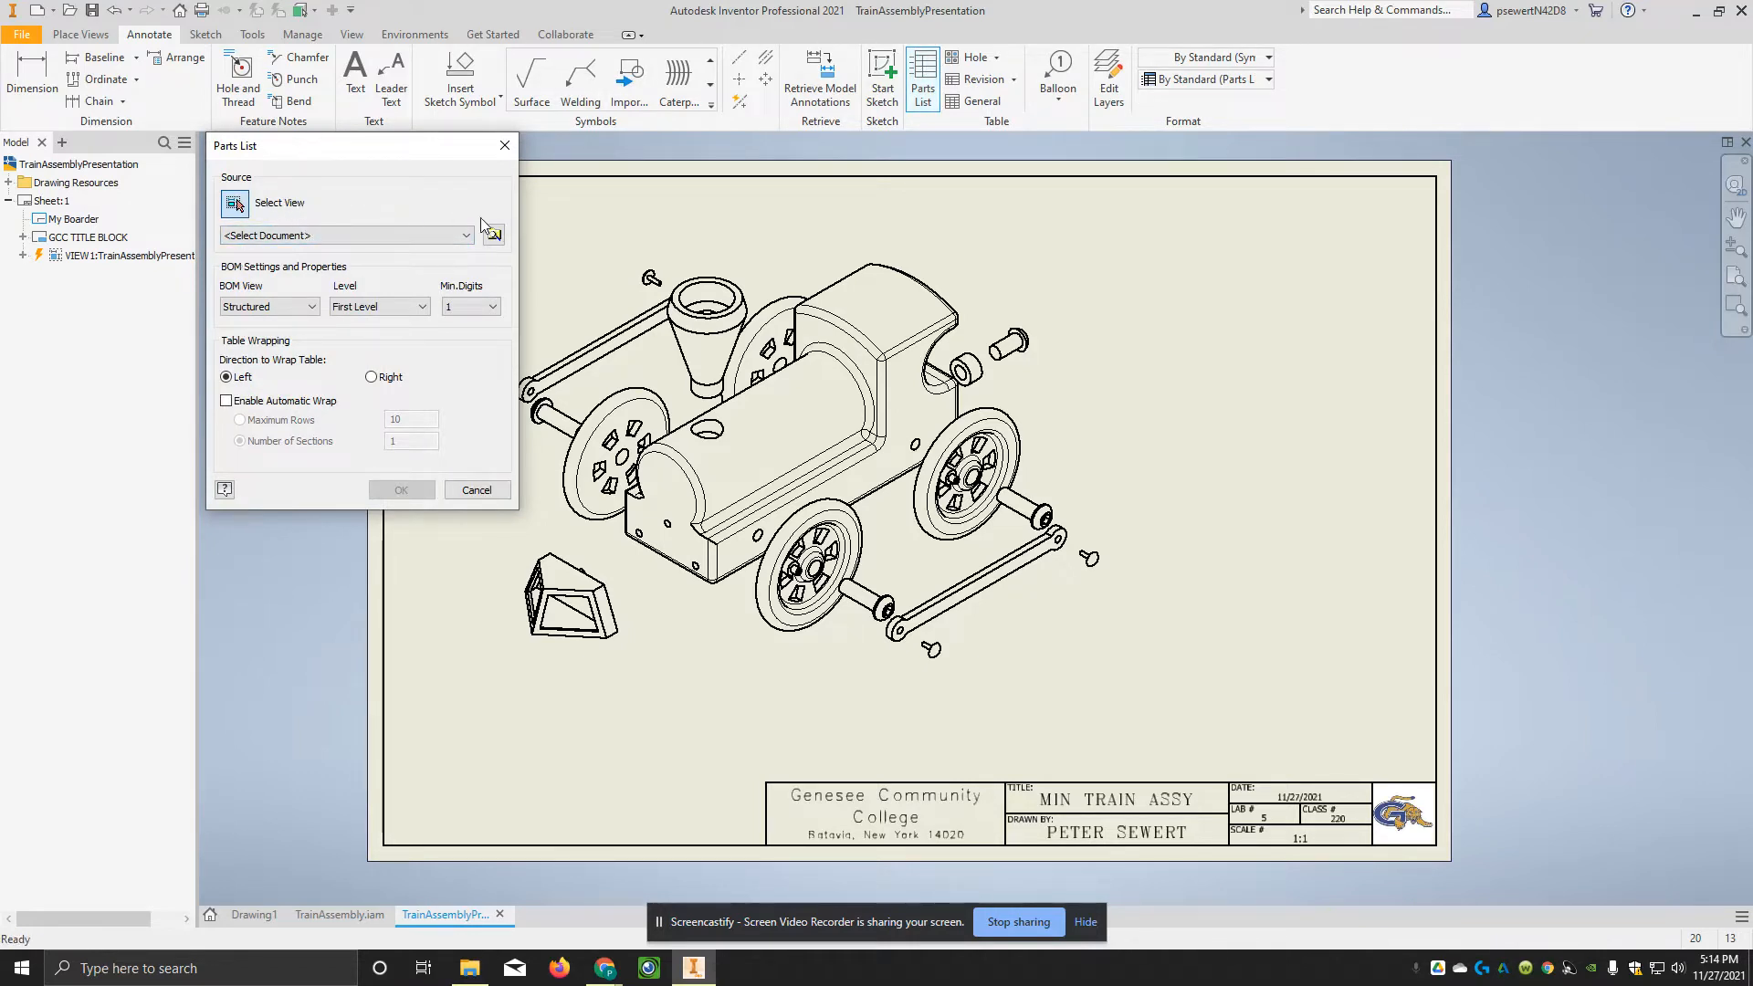
{"action": "left_click", "coordinate": [1004, 275]}
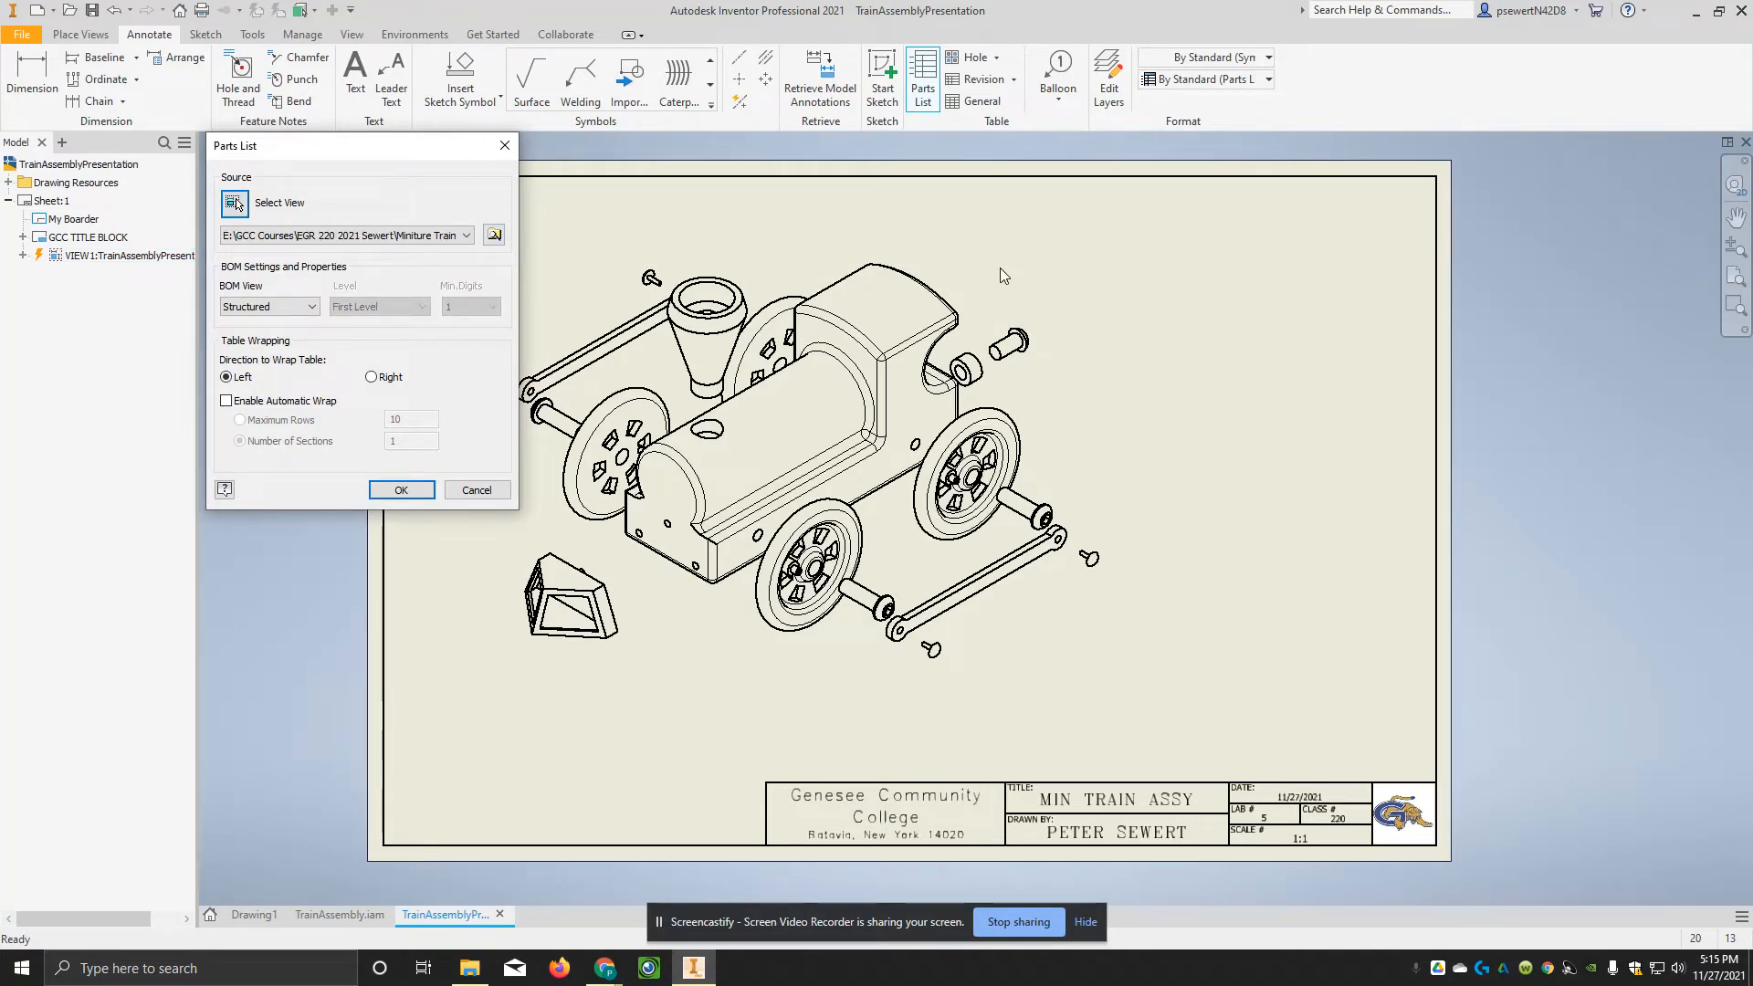
{"action": "left_click", "coordinate": [386, 489]}
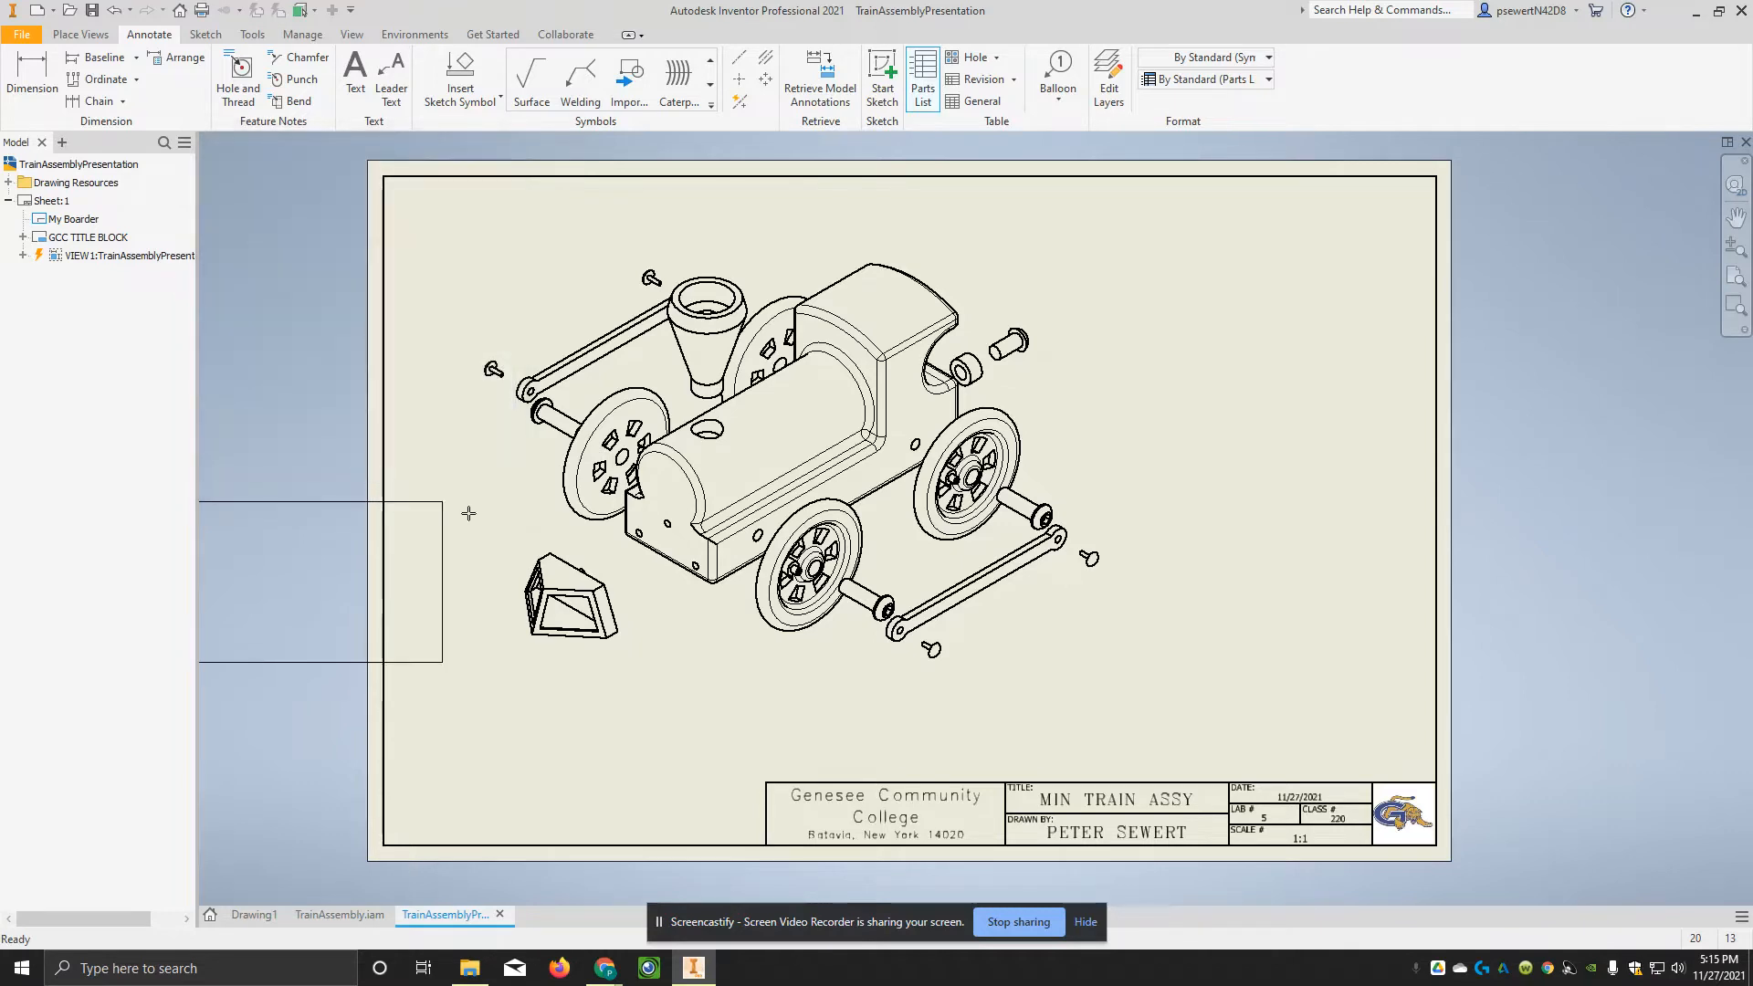
{"action": "left_click", "coordinate": [1438, 626]}
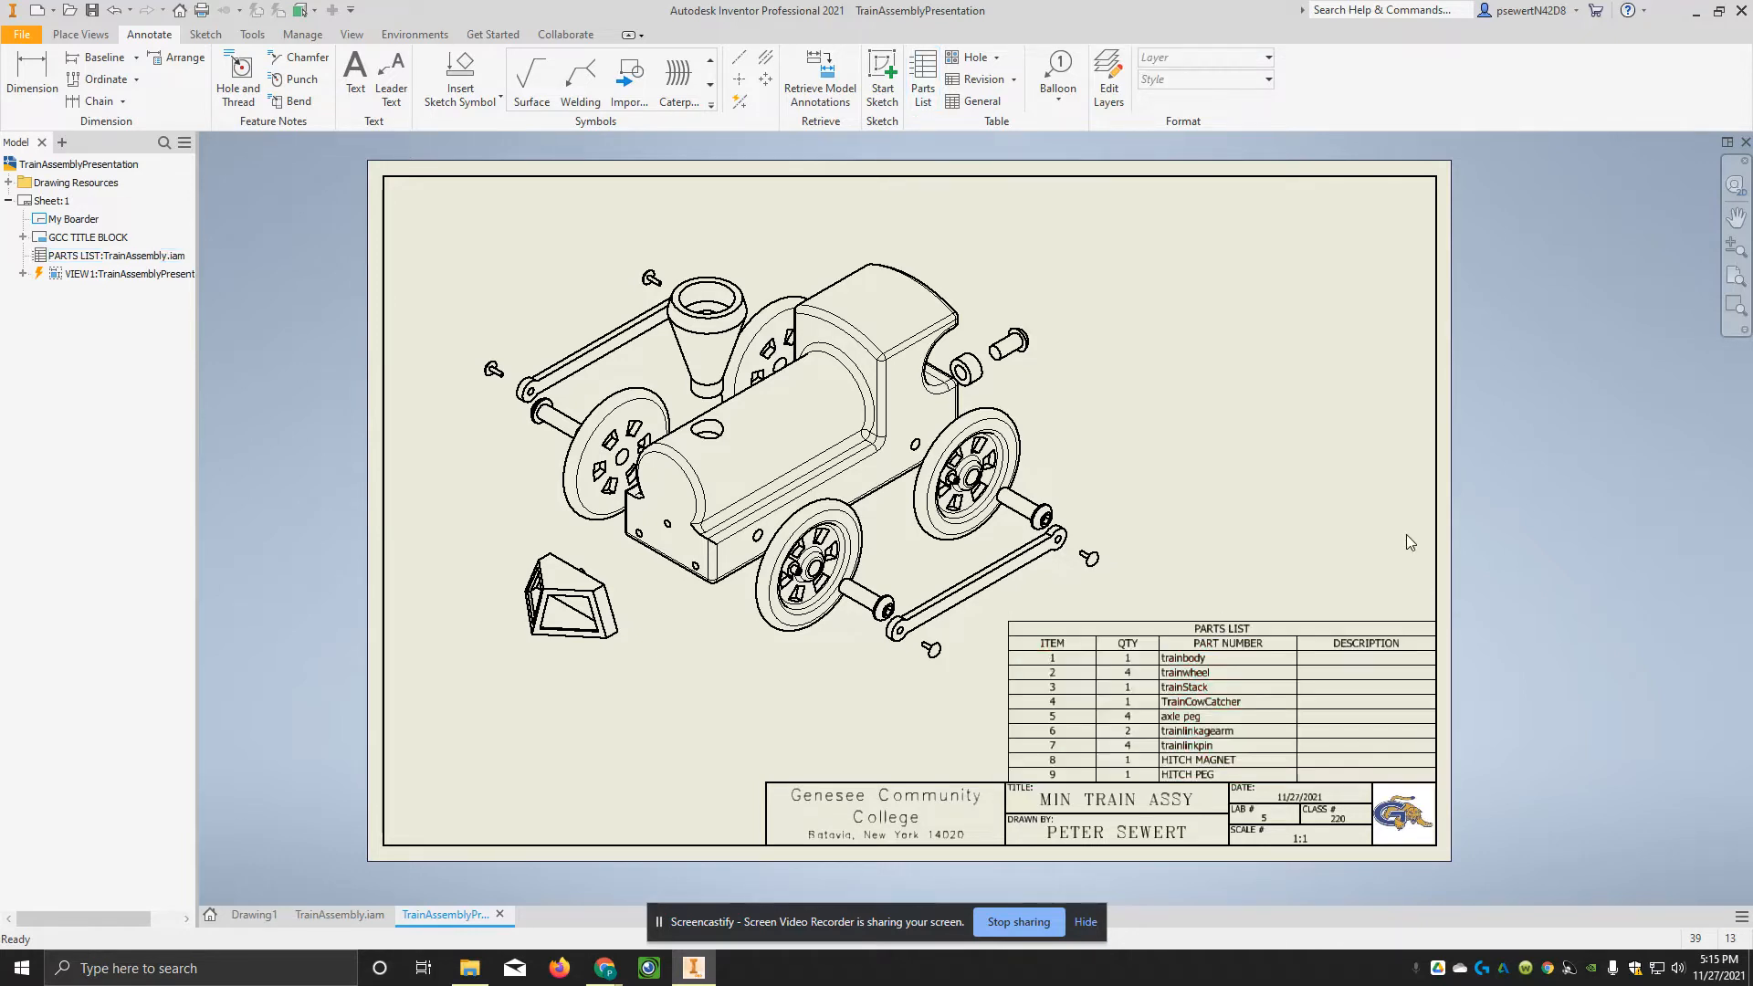
Step: Remove the DESCRIPTION column from the parts list and apply the change
{"action": "left_click", "coordinate": [1044, 732]}
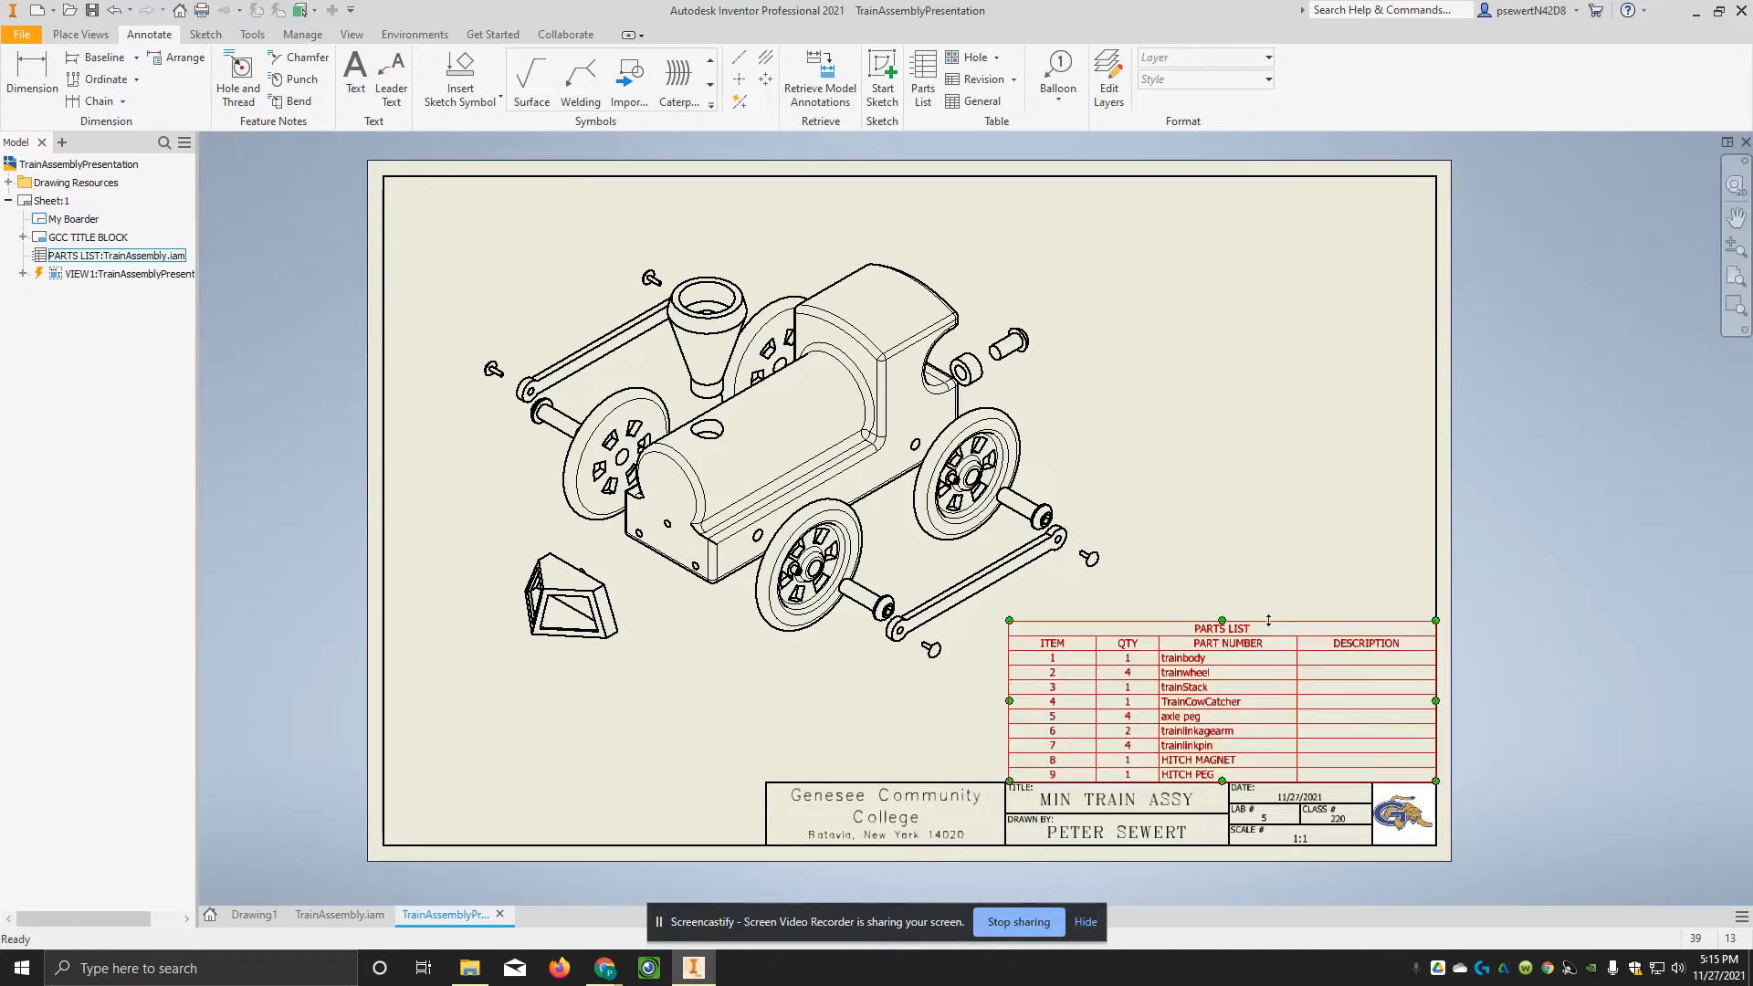
{"action": "double_click", "coordinate": [1358, 639]}
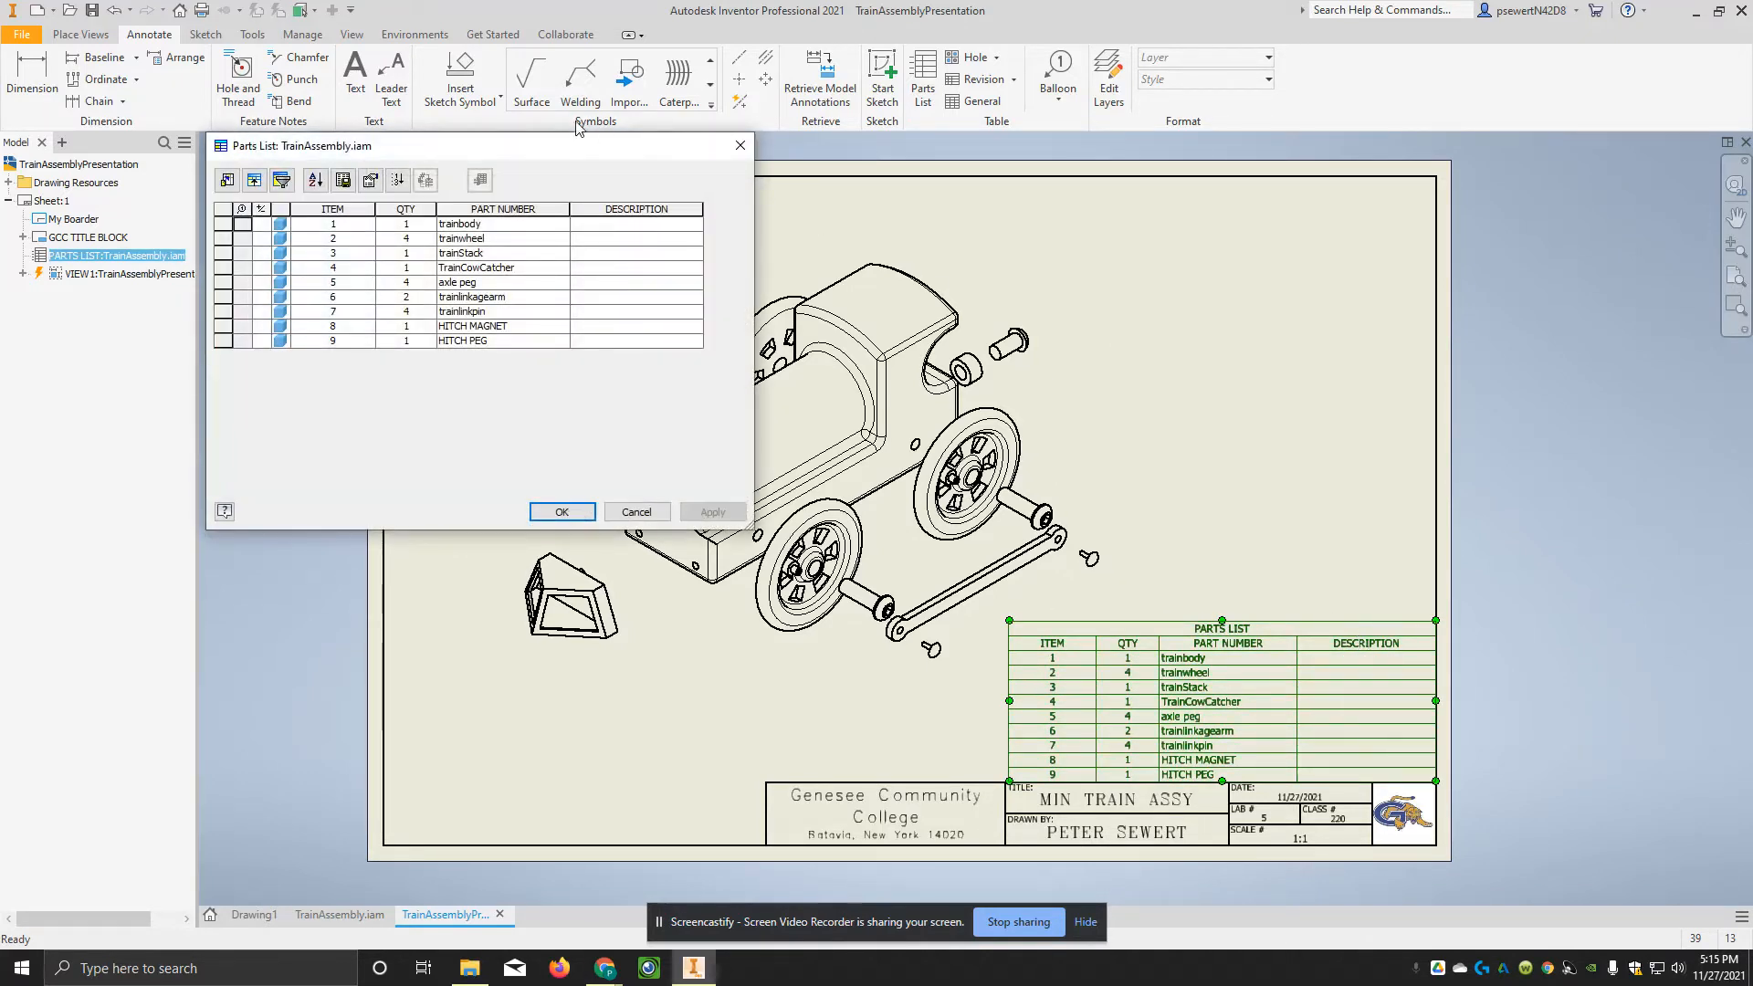
{"action": "left_click", "coordinate": [228, 182]}
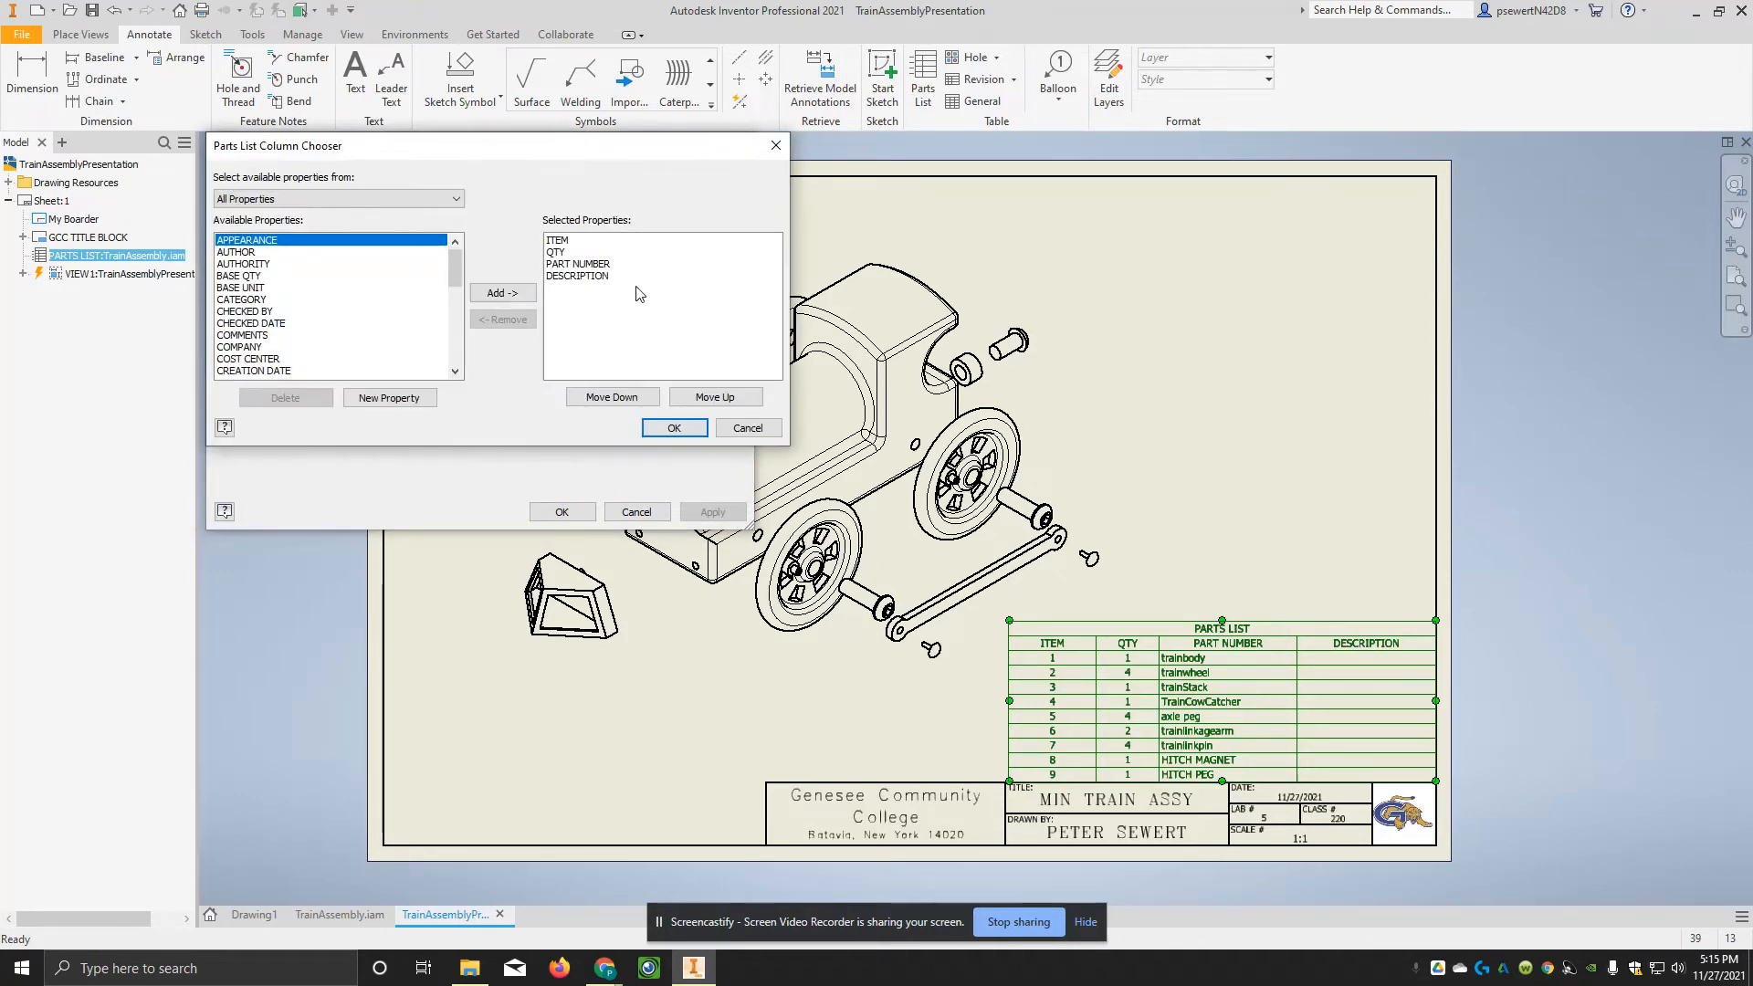
{"action": "left_click", "coordinate": [567, 276]}
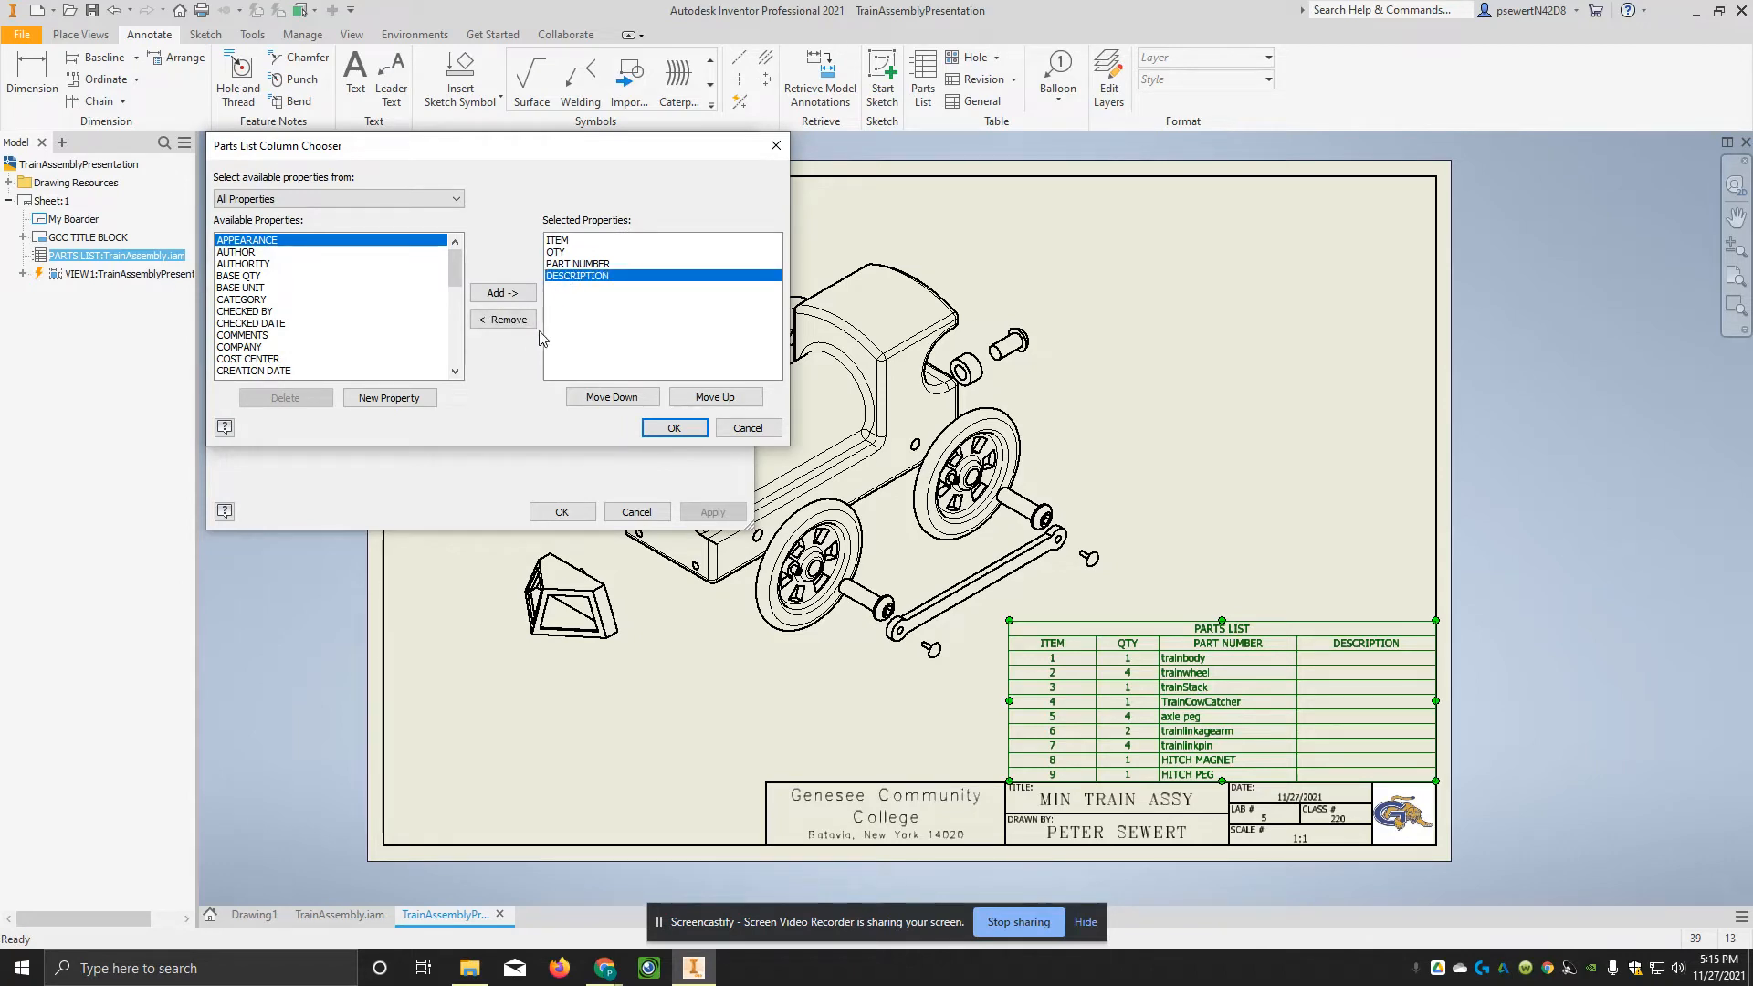
{"action": "left_click", "coordinate": [503, 319]}
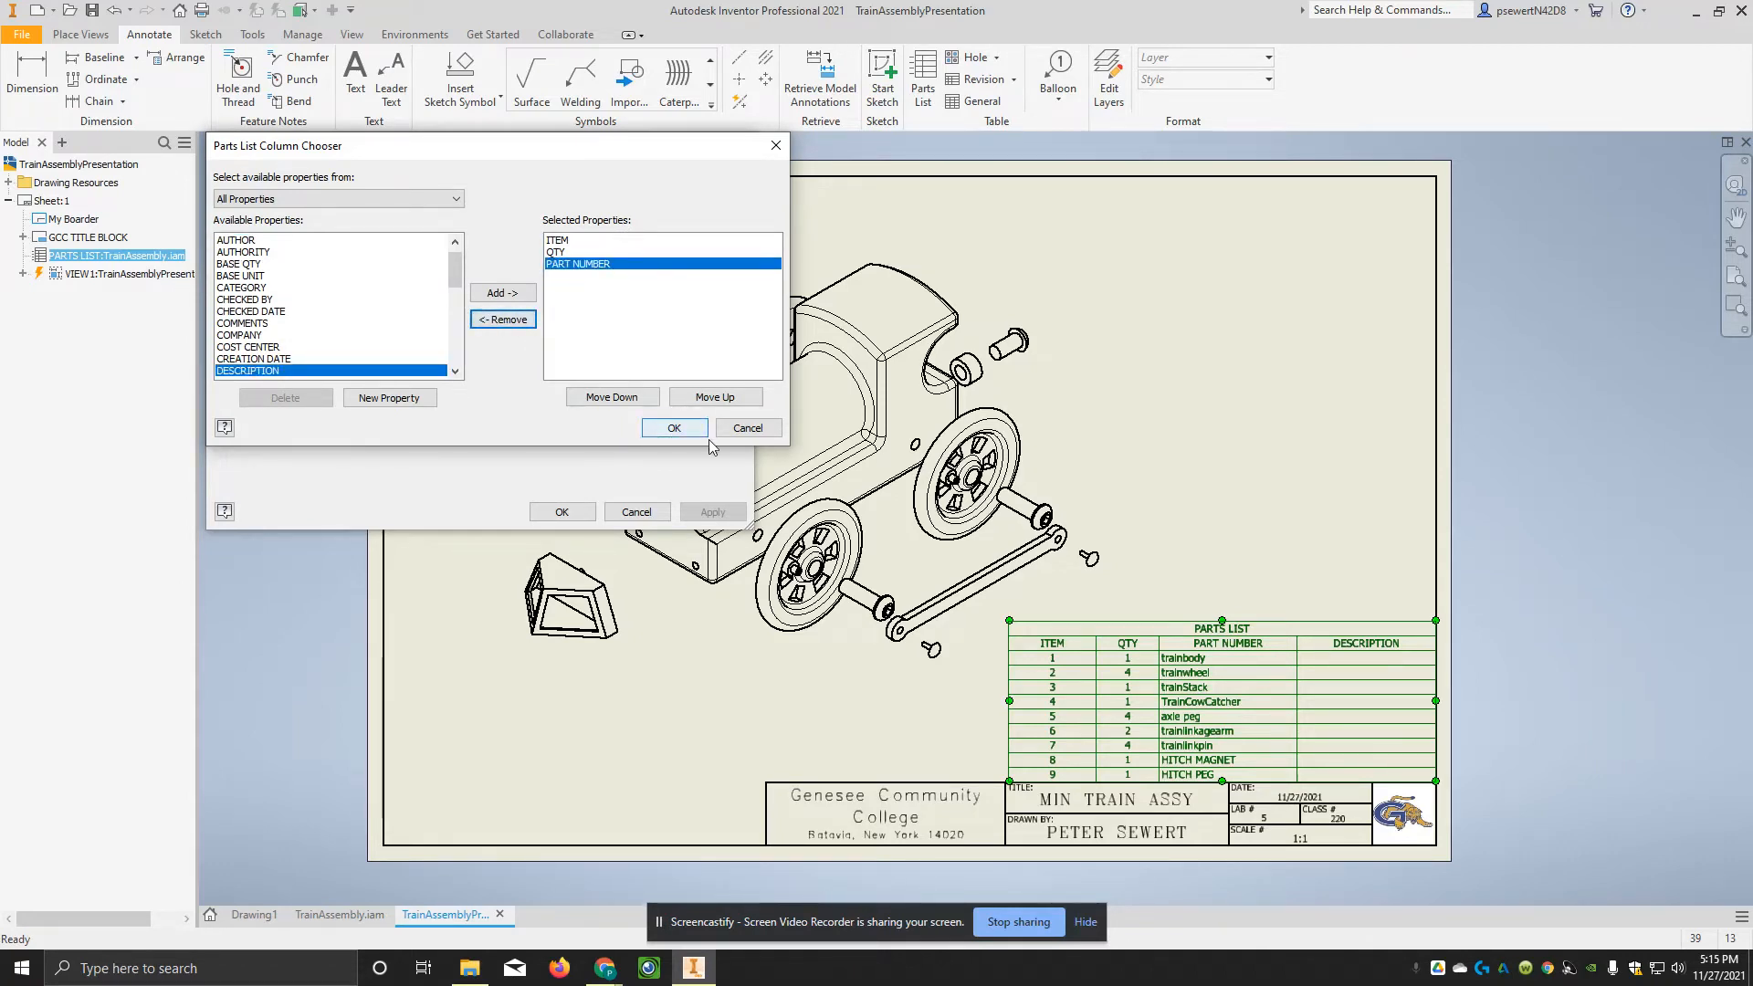
{"action": "left_click", "coordinate": [667, 428]}
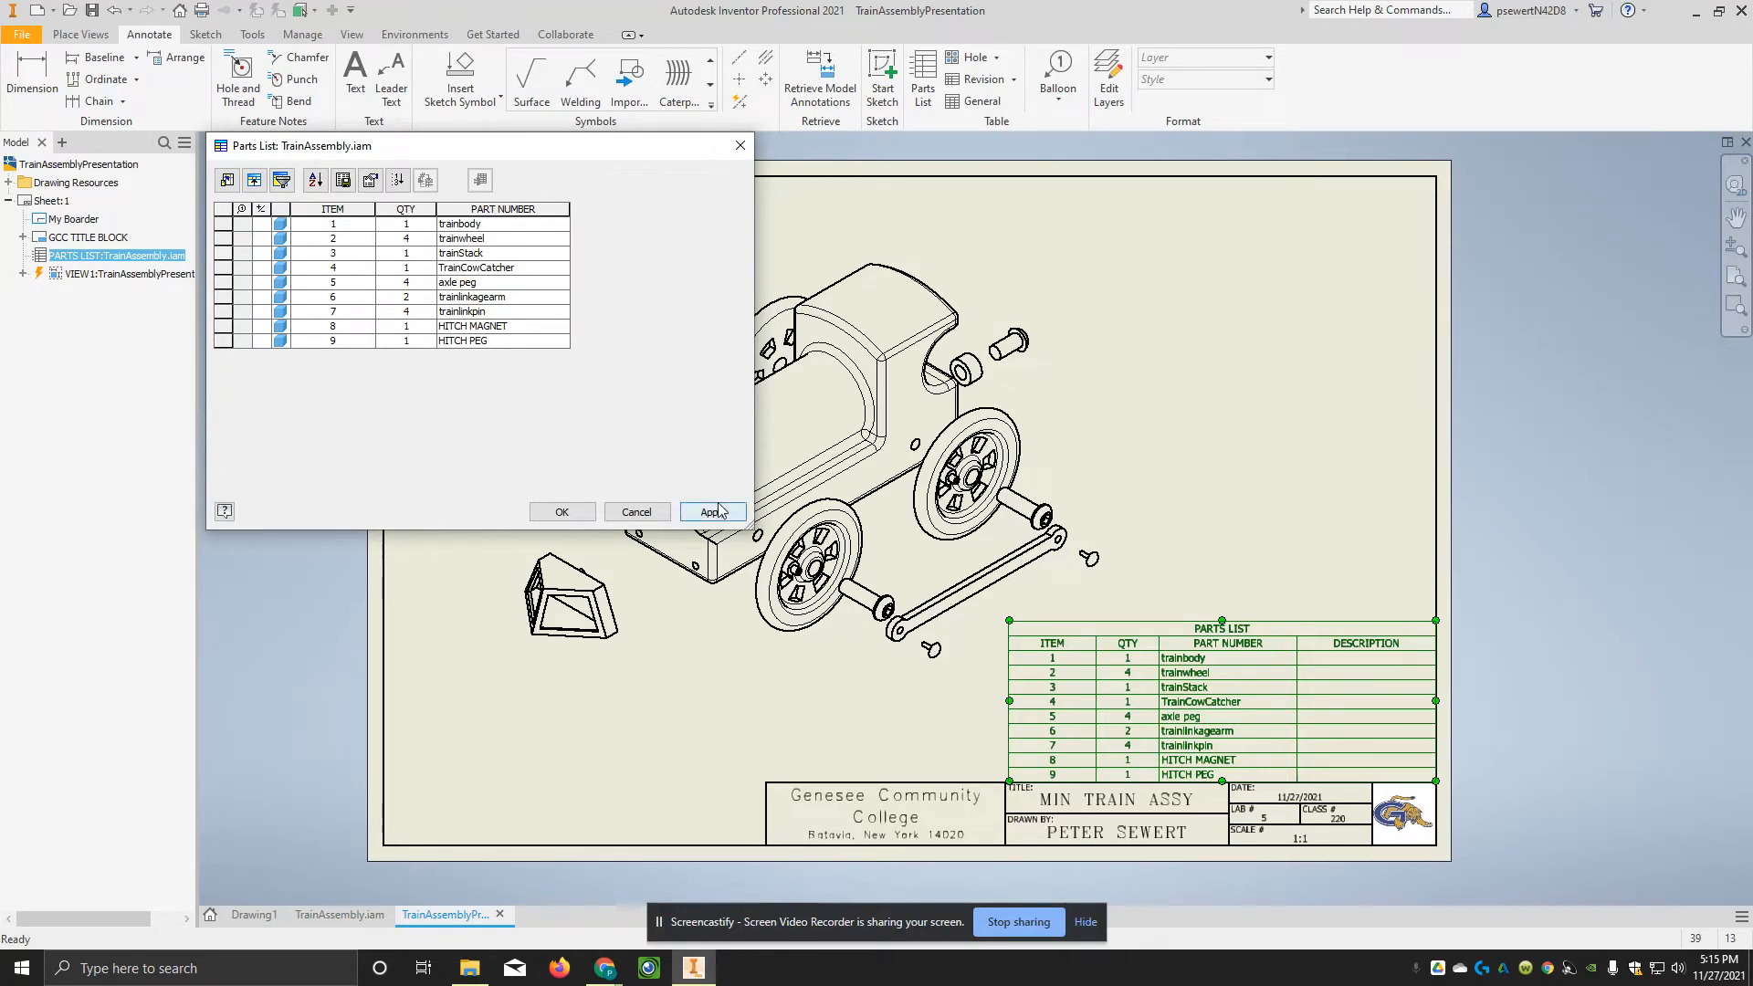
{"action": "left_click", "coordinate": [716, 512]}
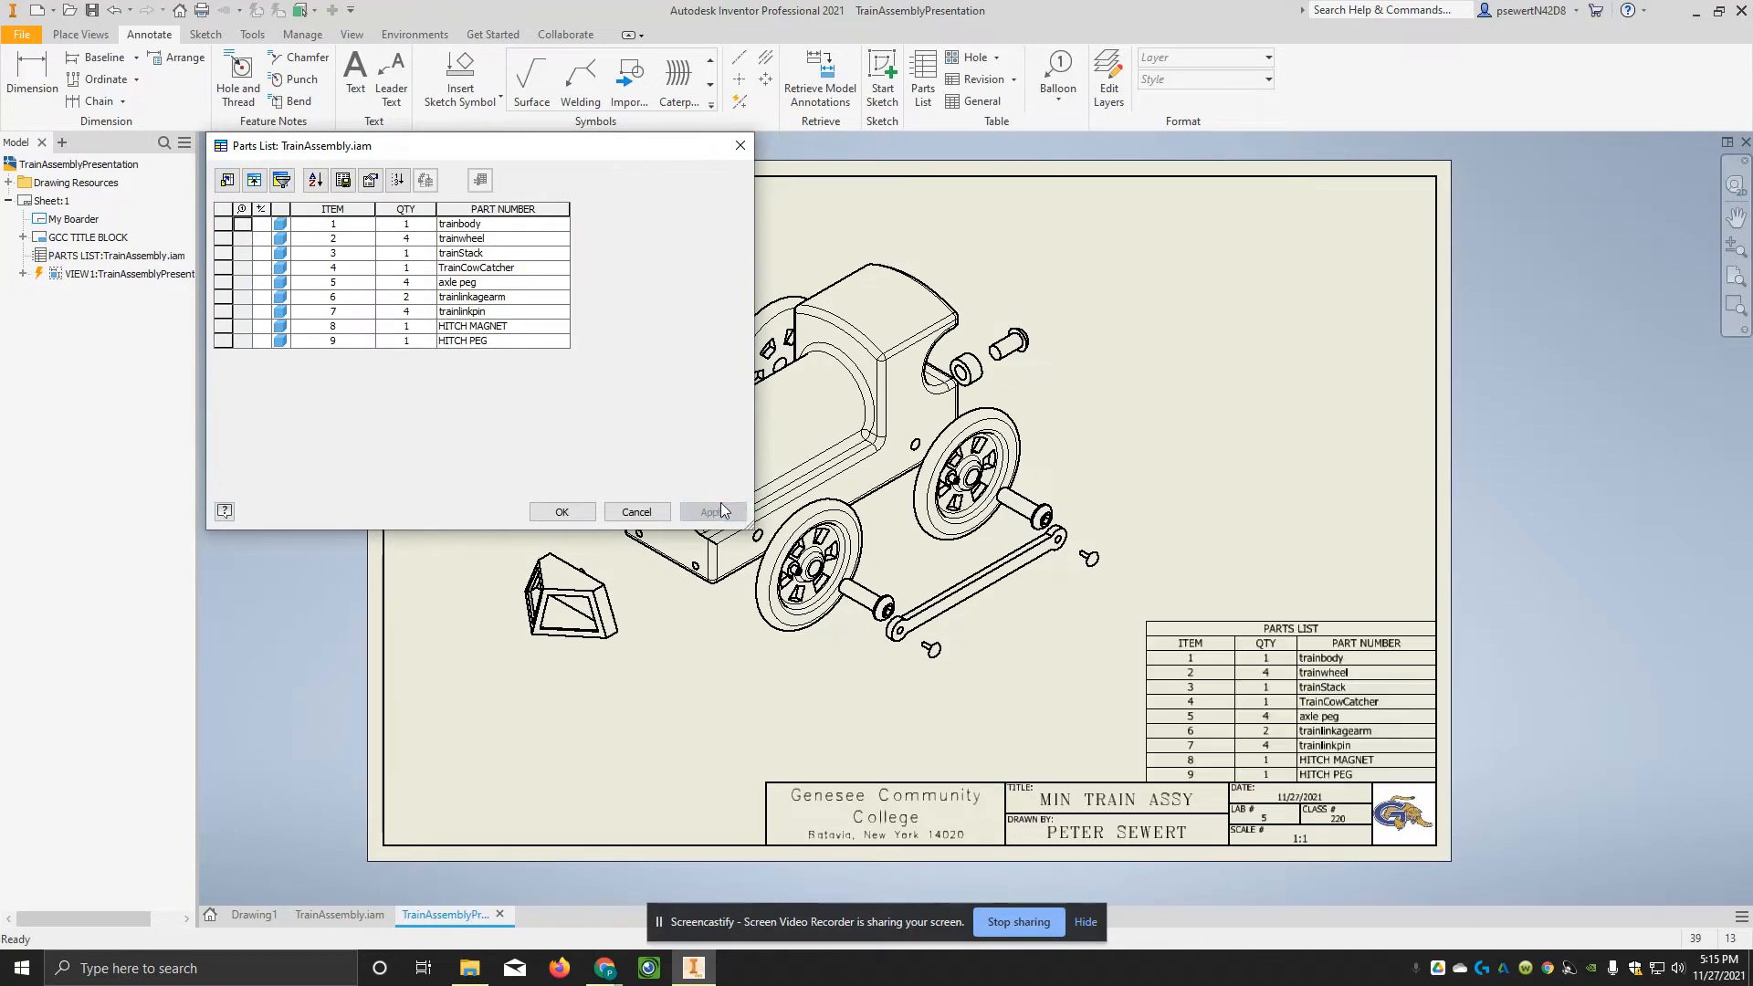
{"action": "left_click", "coordinate": [562, 512]}
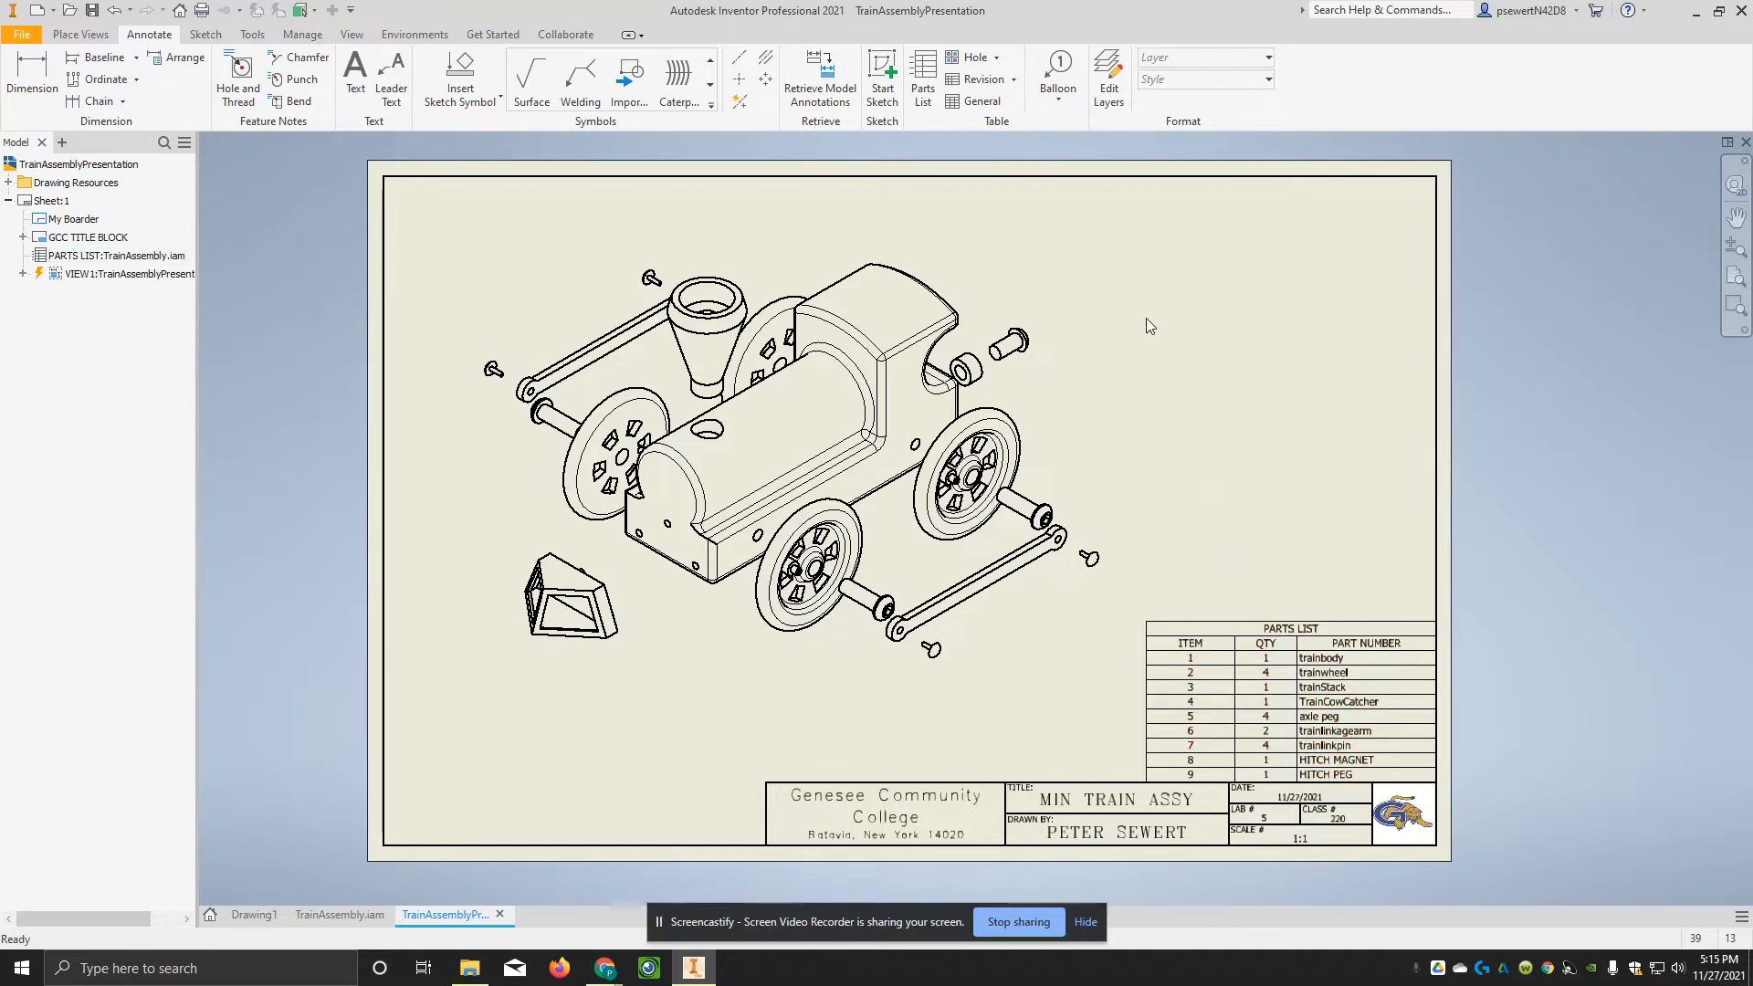
Step: Add a balloon to the train body, with its leader on the cab roof edge and the balloon above it
{"action": "left_click", "coordinate": [1052, 97]}
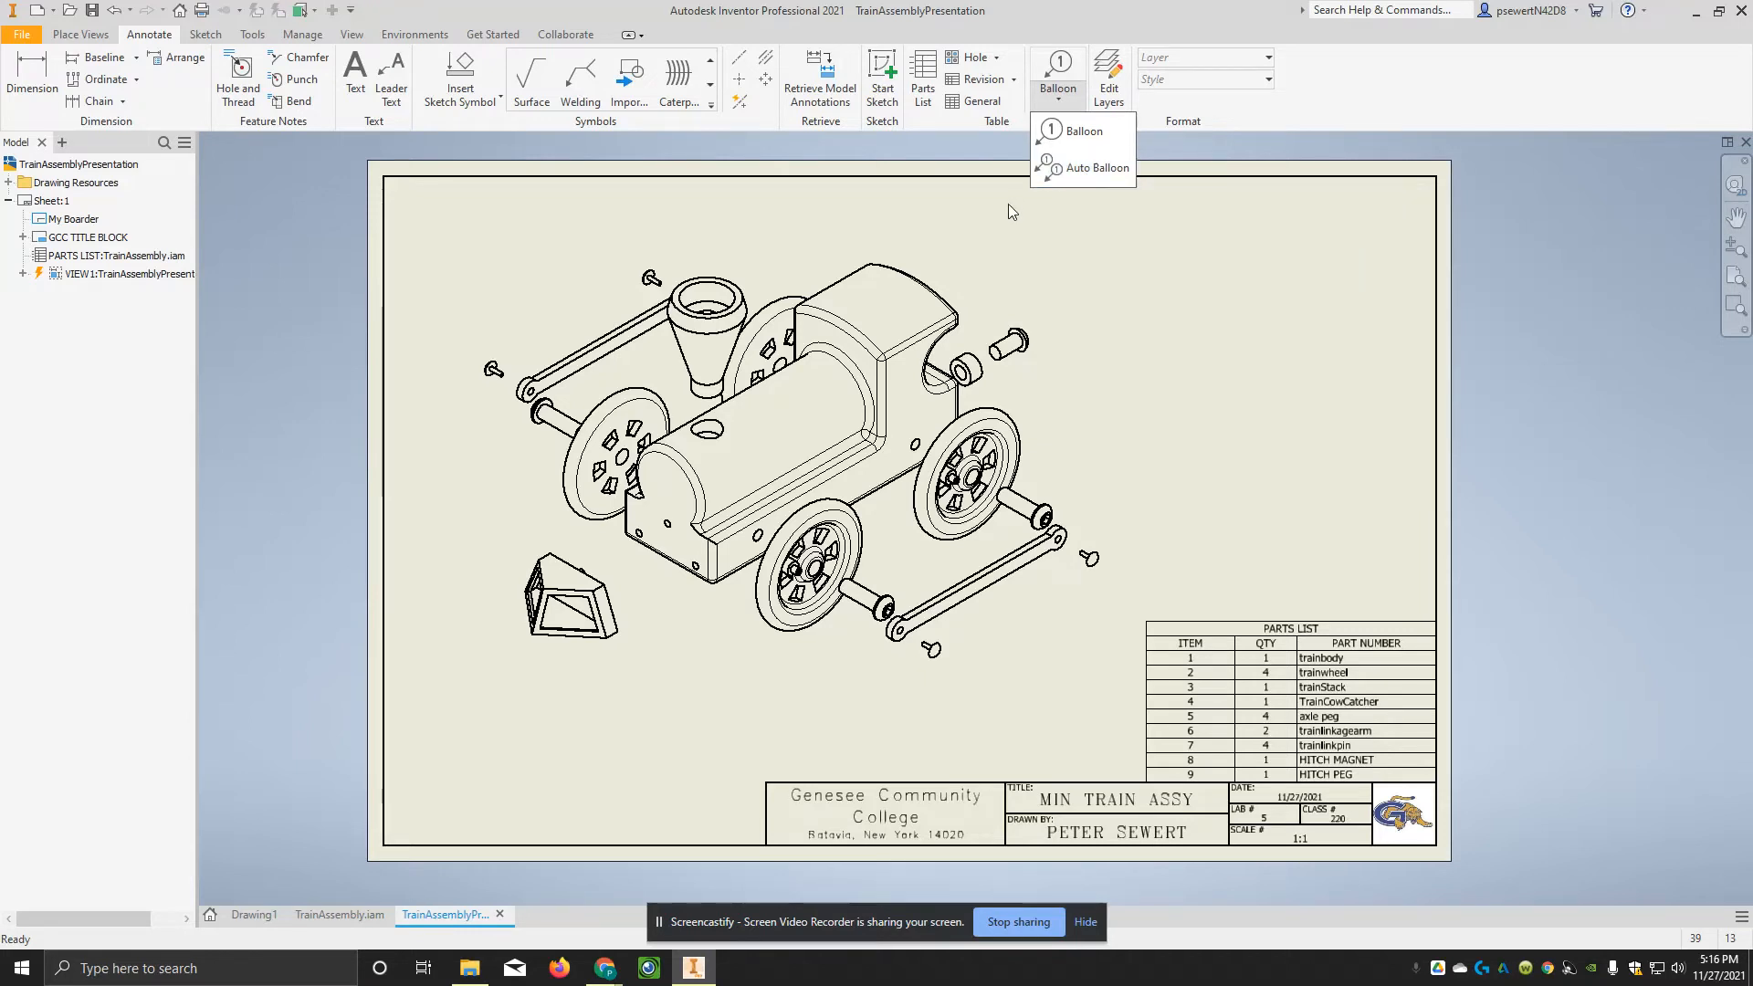
{"action": "left_click", "coordinate": [1067, 130]}
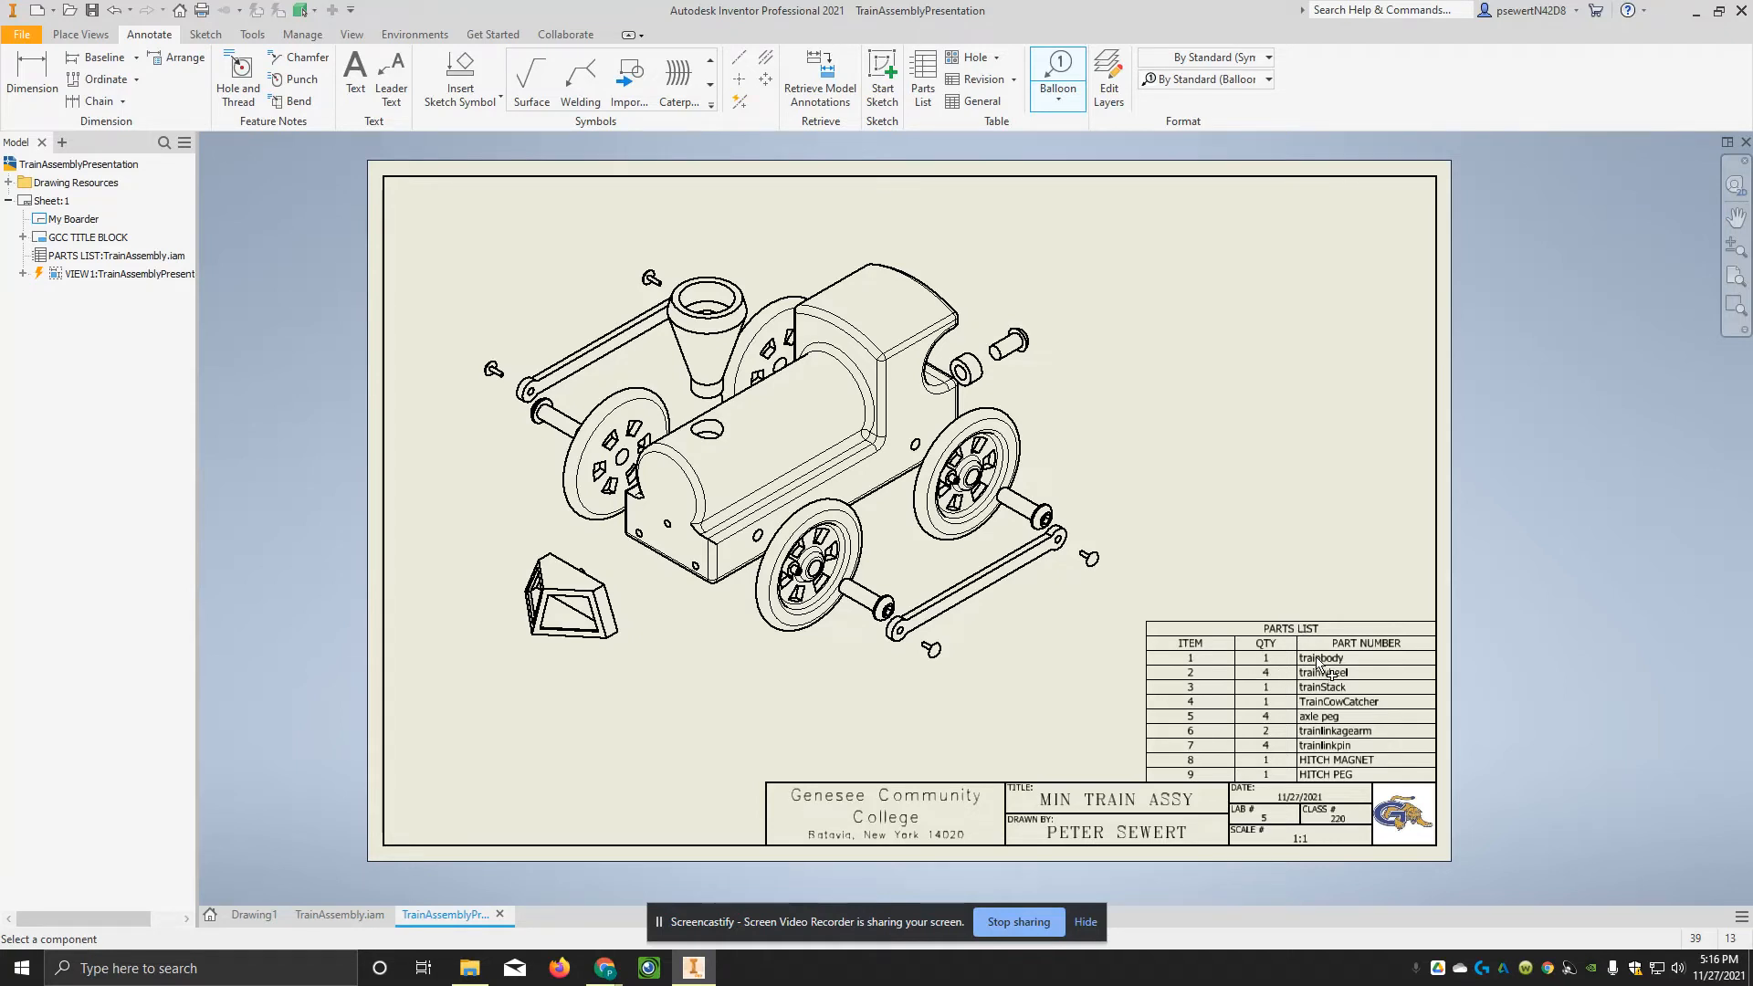
{"action": "left_click", "coordinate": [913, 276]}
{"action": "right_click", "coordinate": [945, 213]}
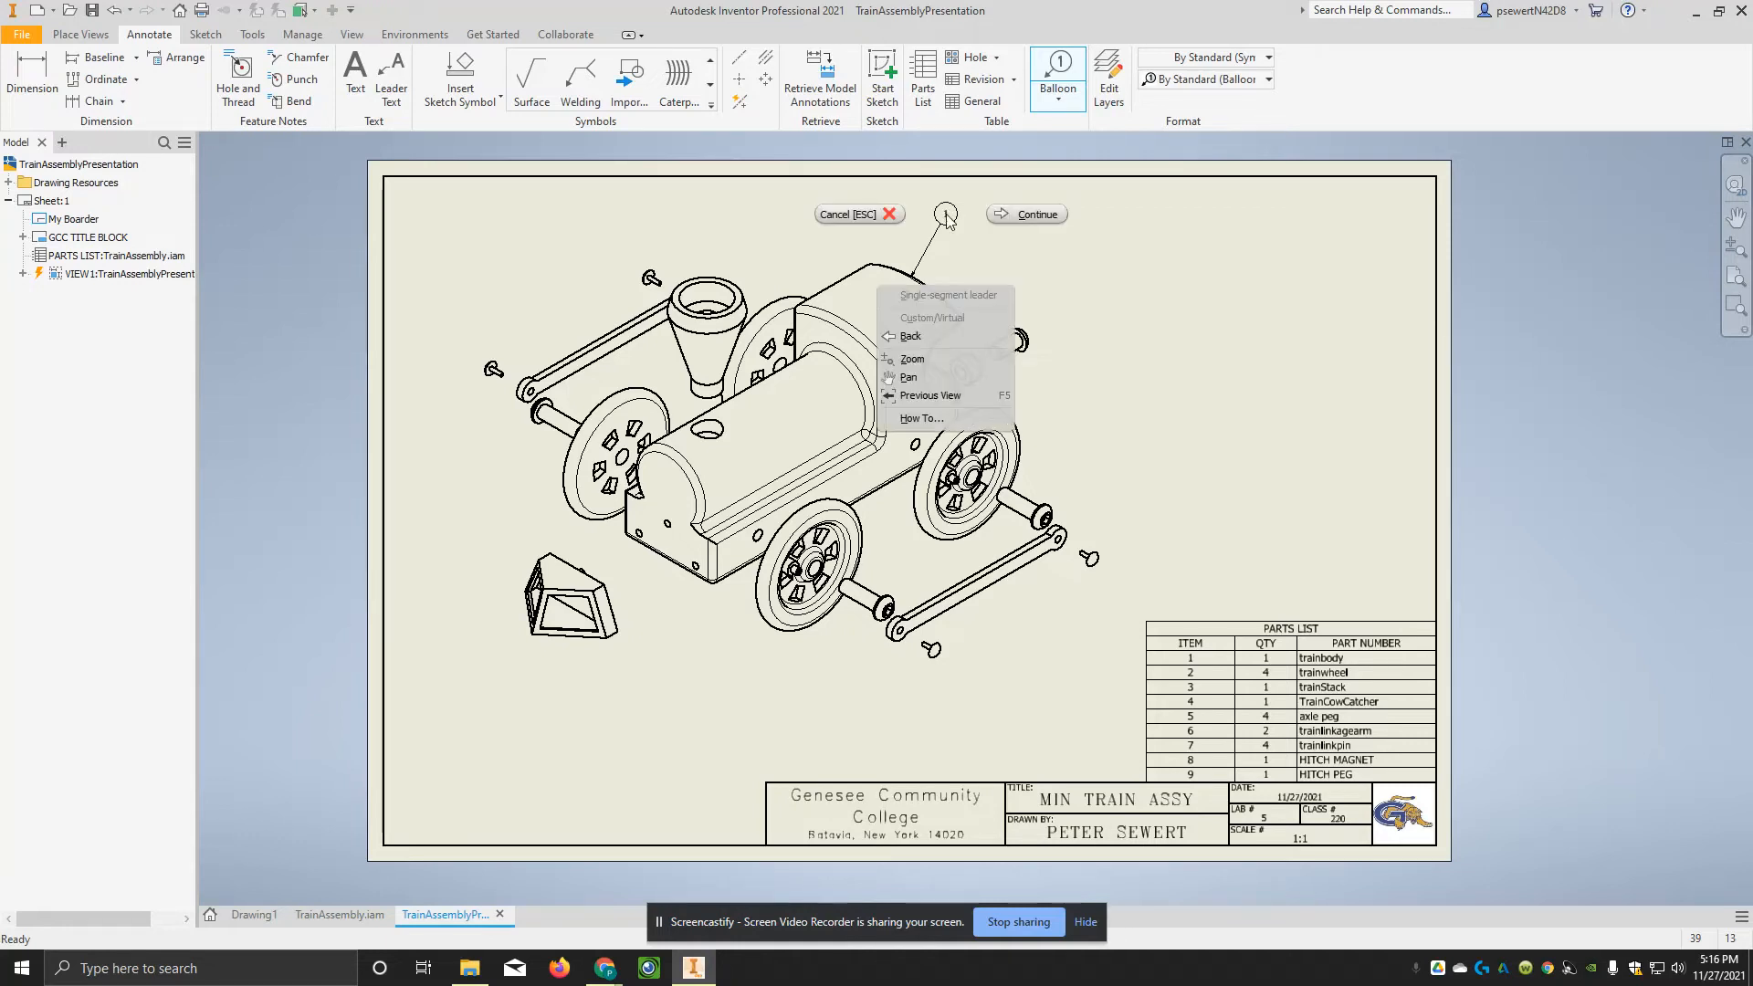
{"action": "left_click", "coordinate": [1025, 215]}
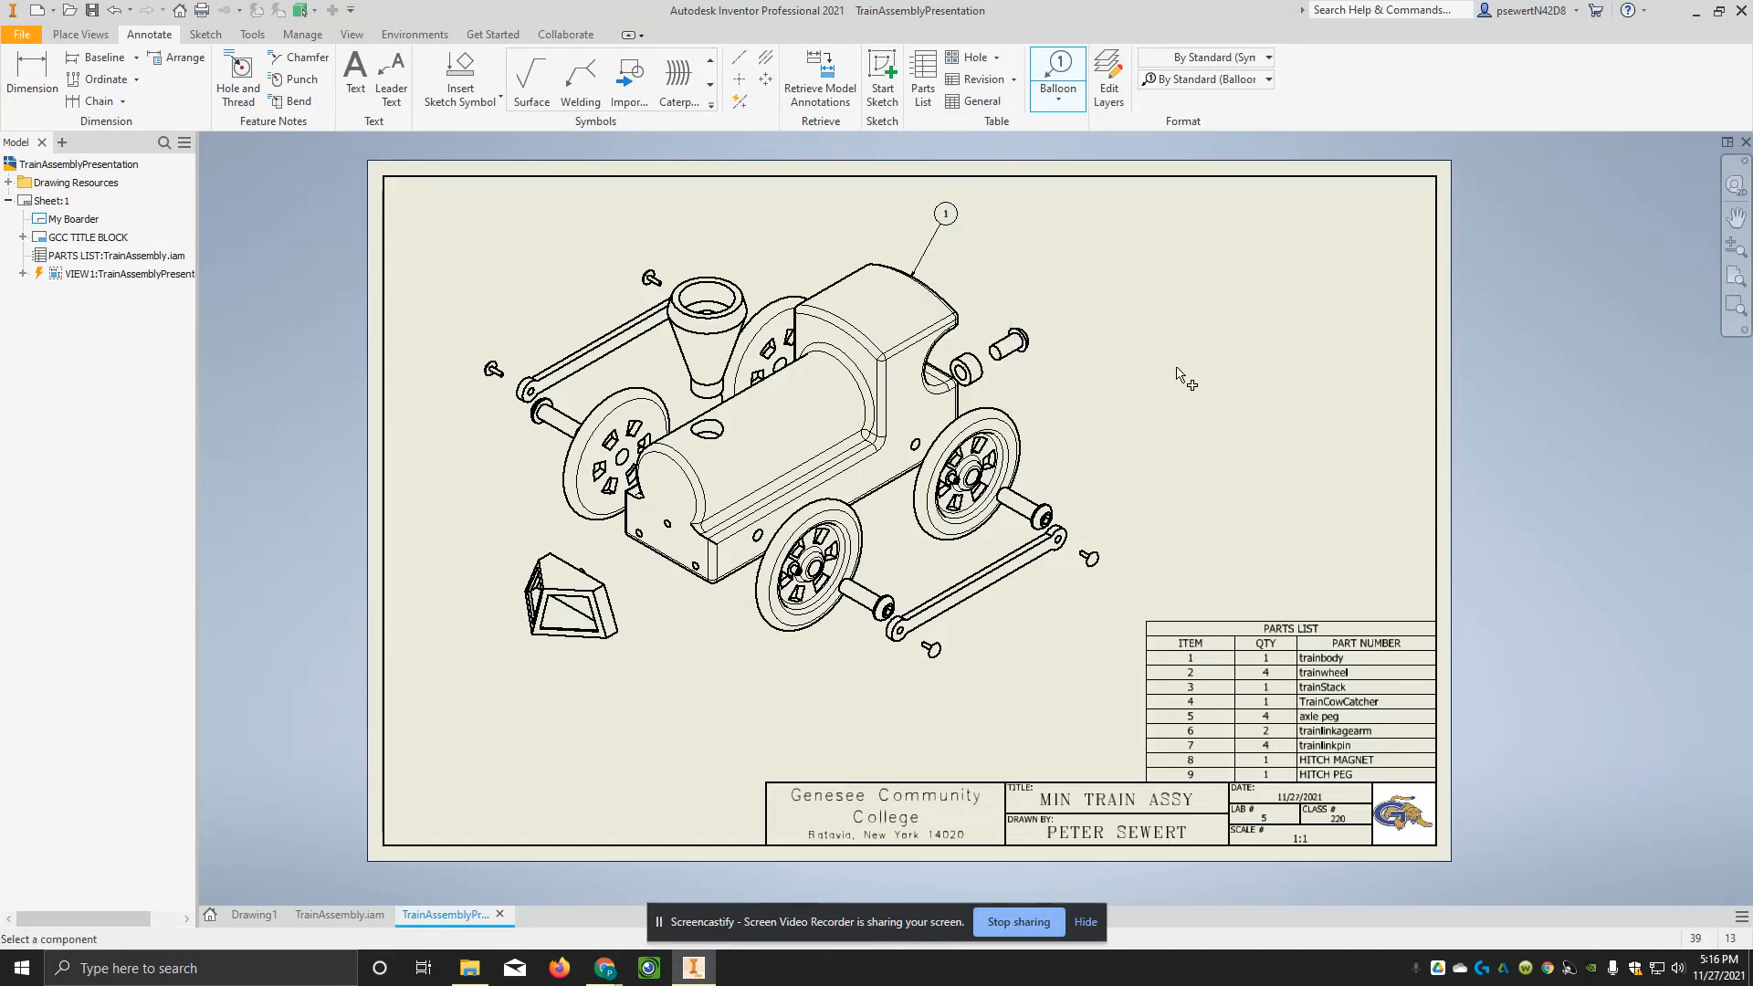
Step: Add balloons to the near-side rear wheel, placed above and right of its rim, and to the smokestack, placed above its top
{"action": "left_click", "coordinate": [1016, 429]}
{"action": "right_click", "coordinate": [1101, 376]}
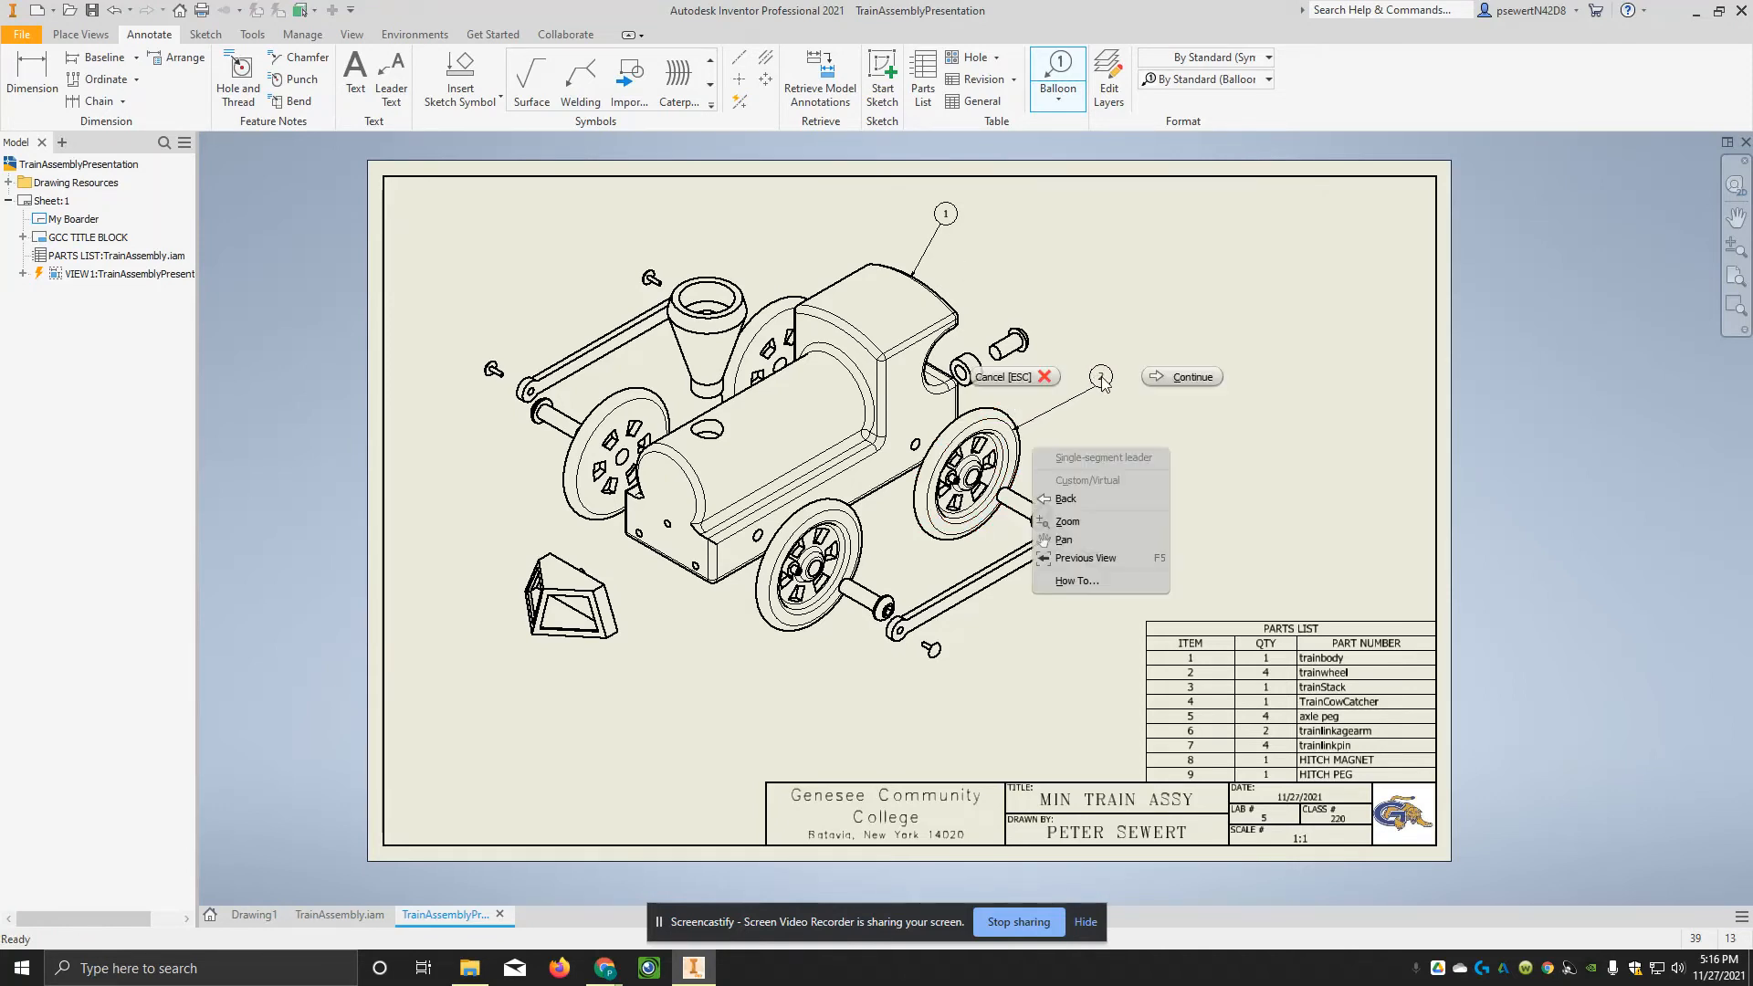
{"action": "left_click", "coordinate": [1176, 382]}
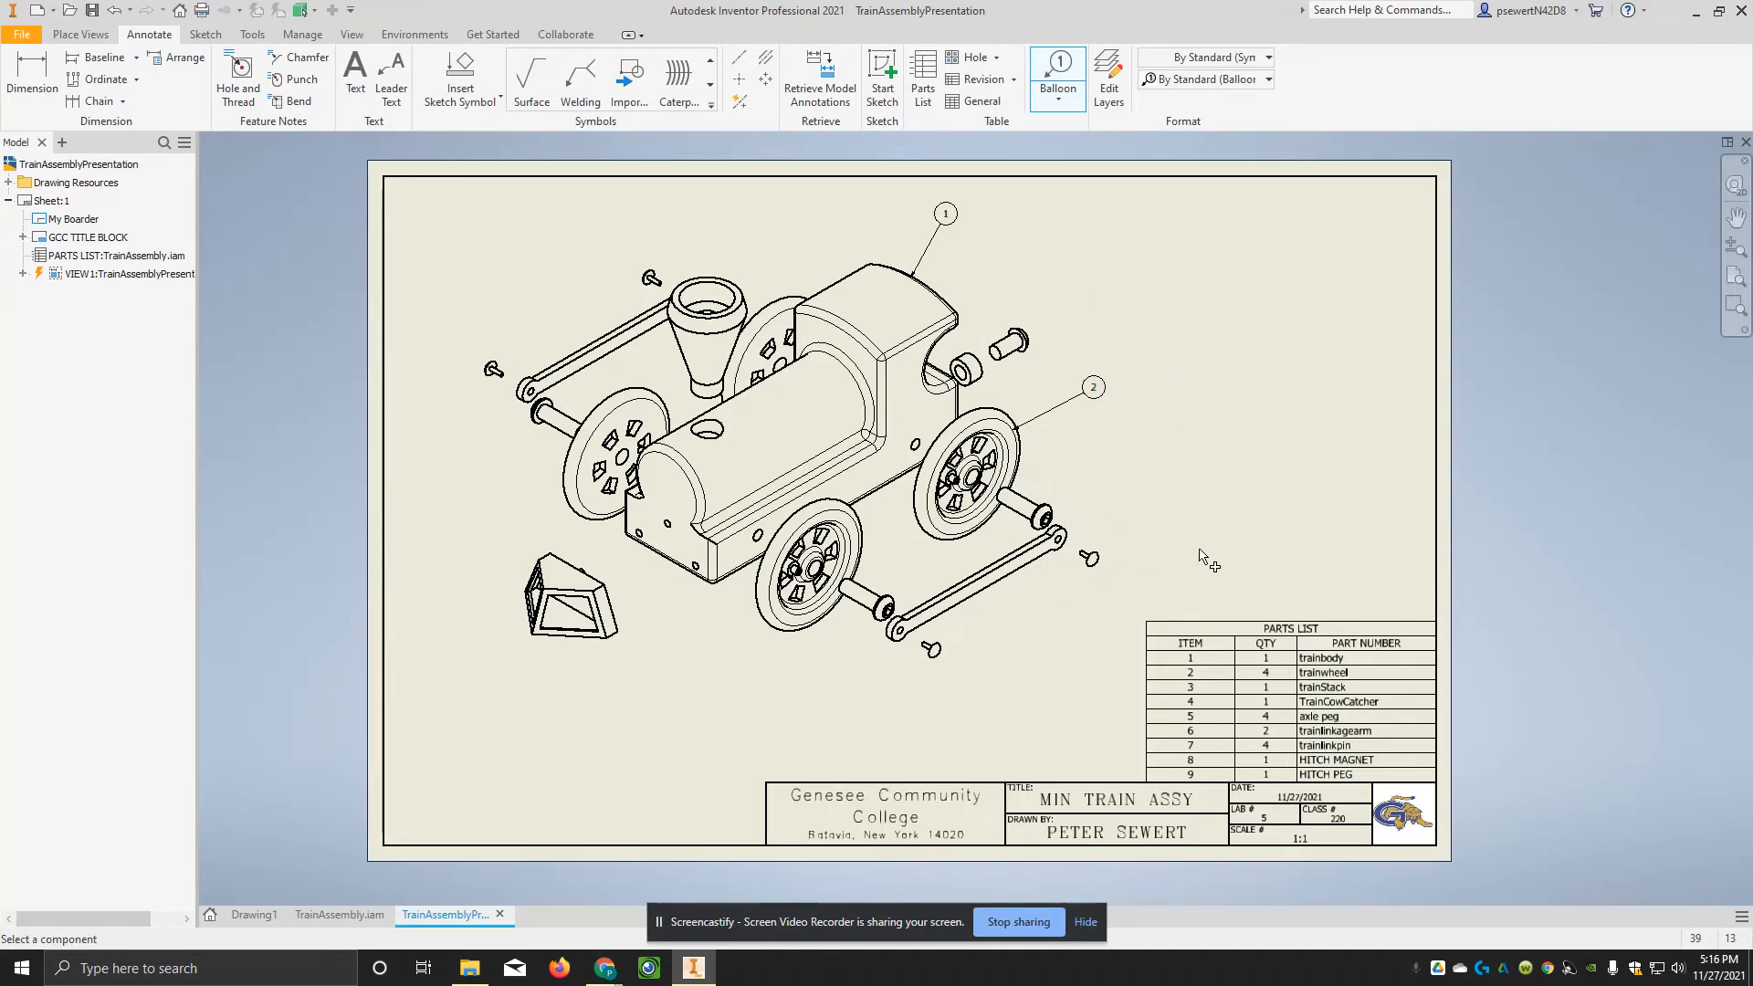
{"action": "left_click", "coordinate": [731, 279]}
{"action": "left_click", "coordinate": [749, 216]}
{"action": "right_click", "coordinate": [749, 216]}
{"action": "left_click", "coordinate": [819, 212]}
Step: Add balloons to the cow catcher, placed below its lower right corner, and to the rear near-side axle peg, placed above and right
{"action": "left_click", "coordinate": [605, 640]}
{"action": "left_click", "coordinate": [653, 680]}
{"action": "right_click", "coordinate": [657, 682]}
{"action": "left_click", "coordinate": [748, 683]}
{"action": "left_click", "coordinate": [1048, 507]}
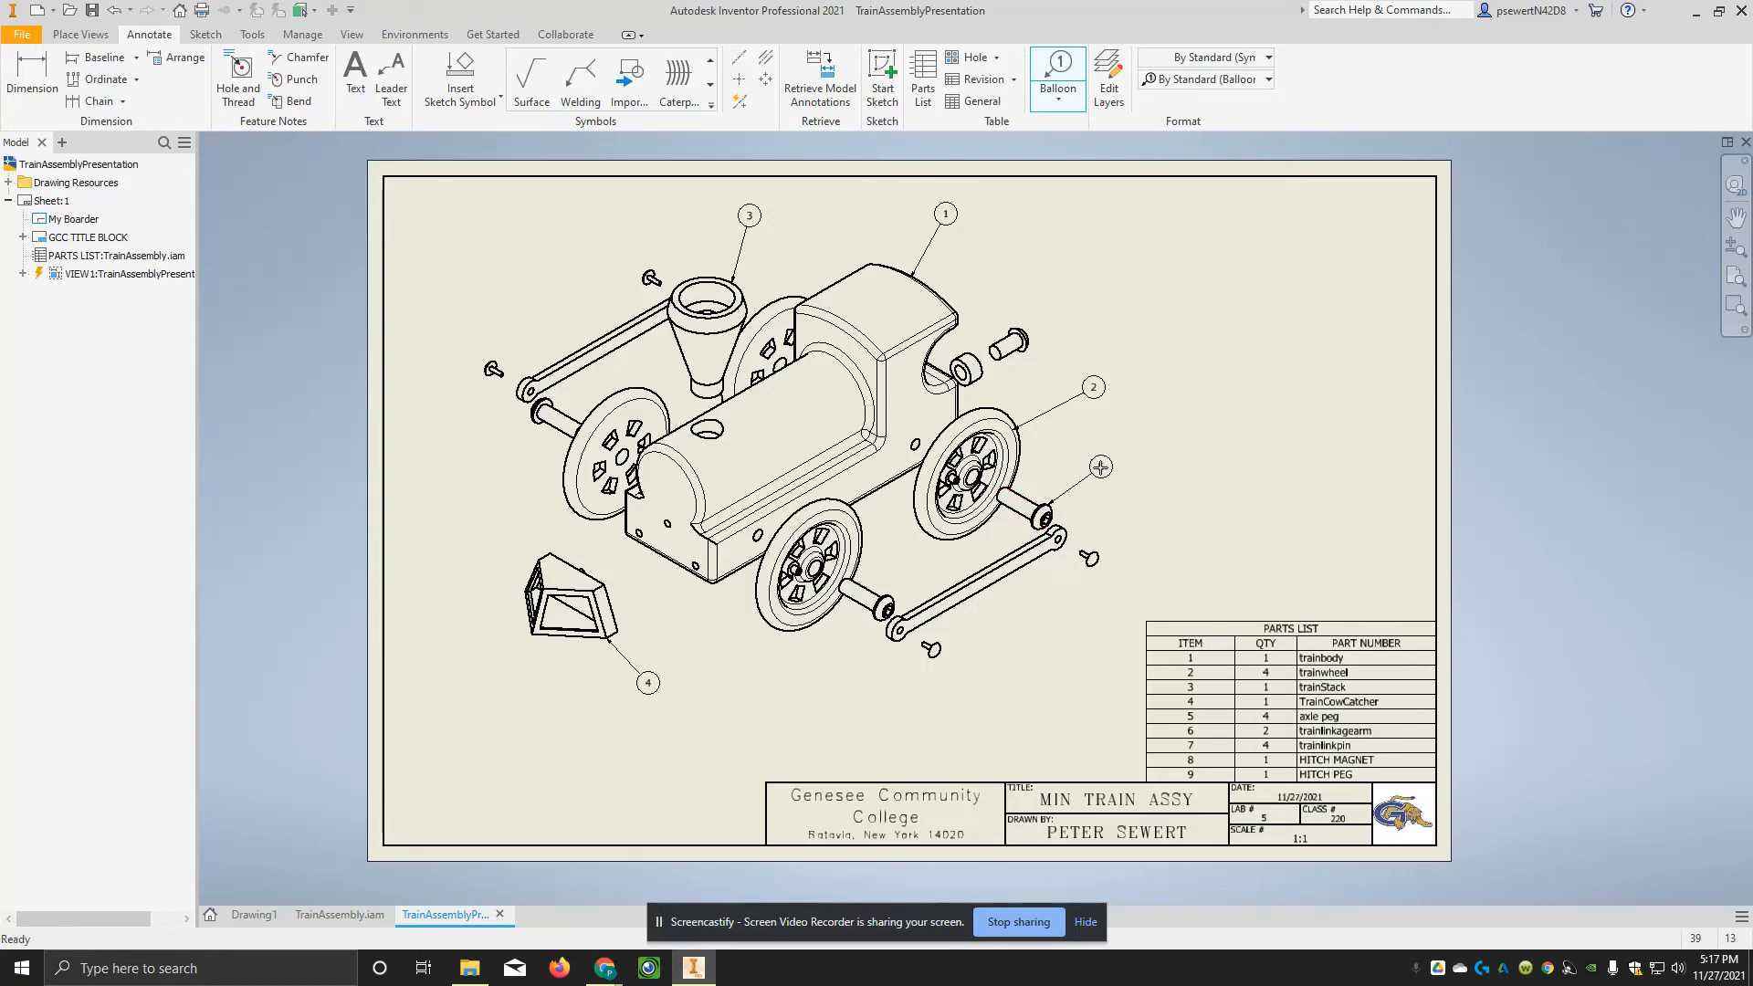
{"action": "left_click", "coordinate": [1100, 467]}
{"action": "right_click", "coordinate": [1100, 467]}
{"action": "left_click", "coordinate": [1169, 468]}
Step: Add balloons to the near-side linkage arm, placed below it, and to the linkage pin at its rear end, placed above the pin
{"action": "left_click", "coordinate": [993, 590]}
{"action": "left_click", "coordinate": [1044, 634]}
{"action": "right_click", "coordinate": [1044, 634]}
{"action": "left_click", "coordinate": [1118, 638]}
{"action": "left_click", "coordinate": [1100, 549]}
{"action": "left_click", "coordinate": [1108, 505]}
{"action": "right_click", "coordinate": [1108, 505]}
{"action": "left_click", "coordinate": [1155, 505]}
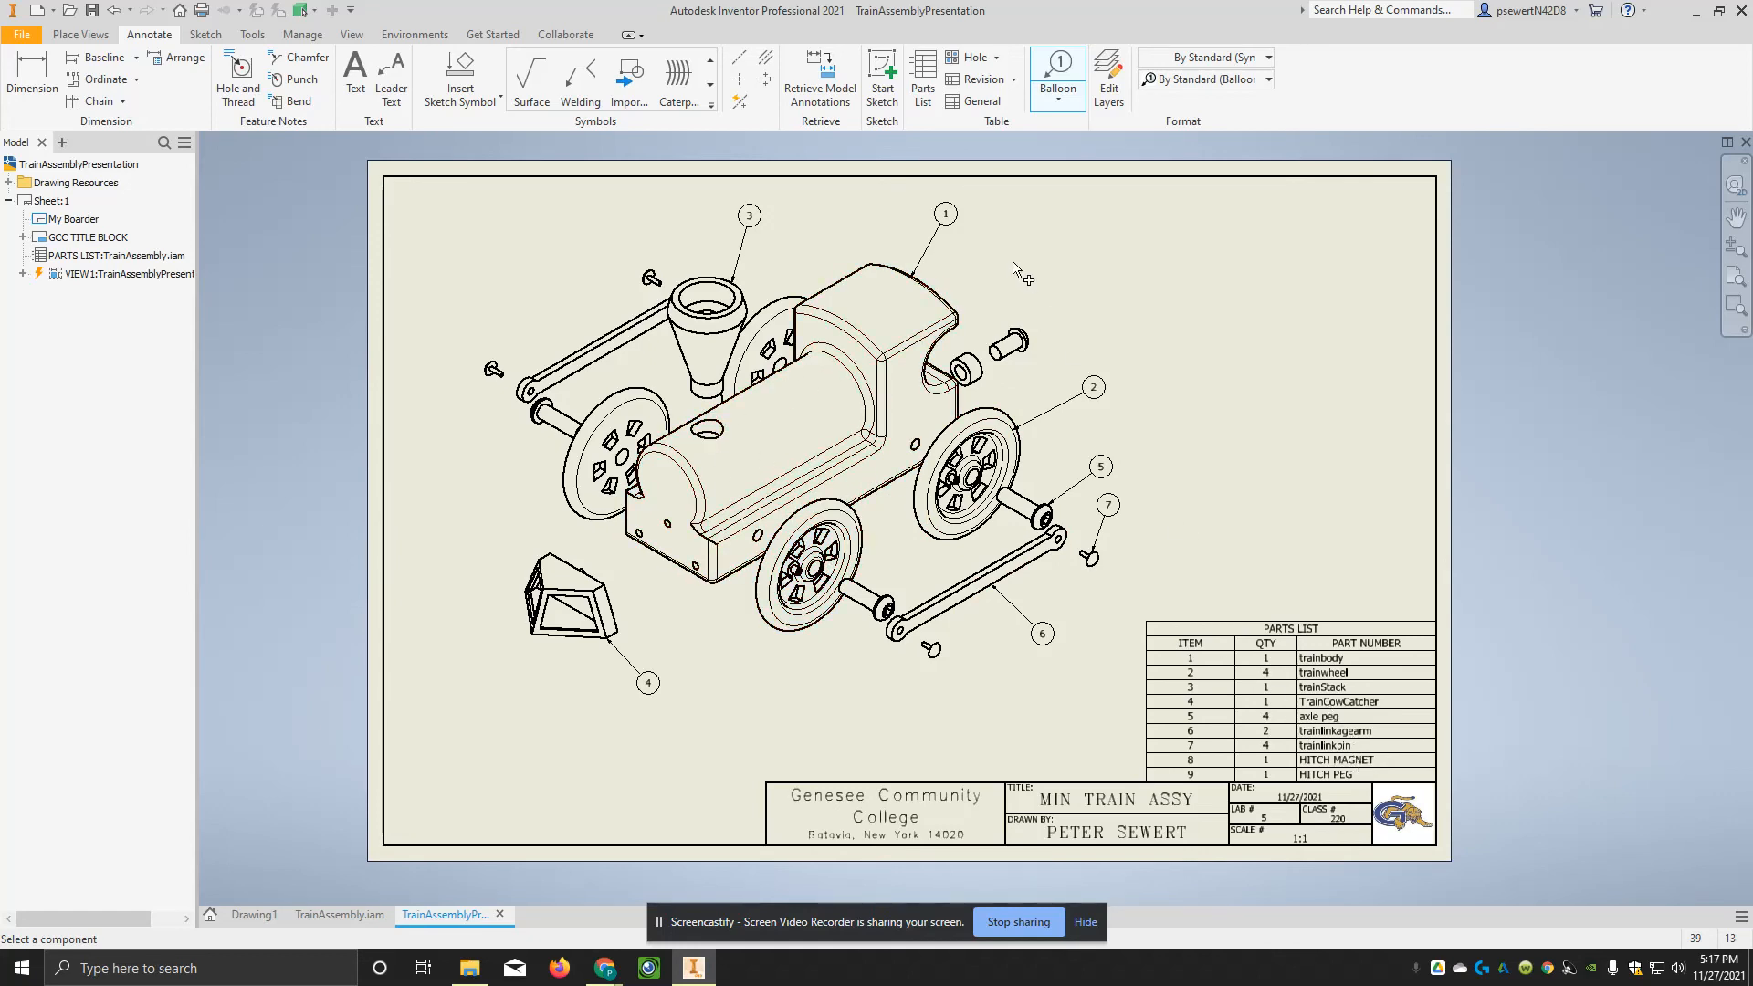
Step: Add balloons to the hitch magnet and hitch peg behind the cab, placing both above their parts
{"action": "left_click", "coordinate": [964, 370]}
{"action": "left_click", "coordinate": [981, 248]}
{"action": "right_click", "coordinate": [981, 248]}
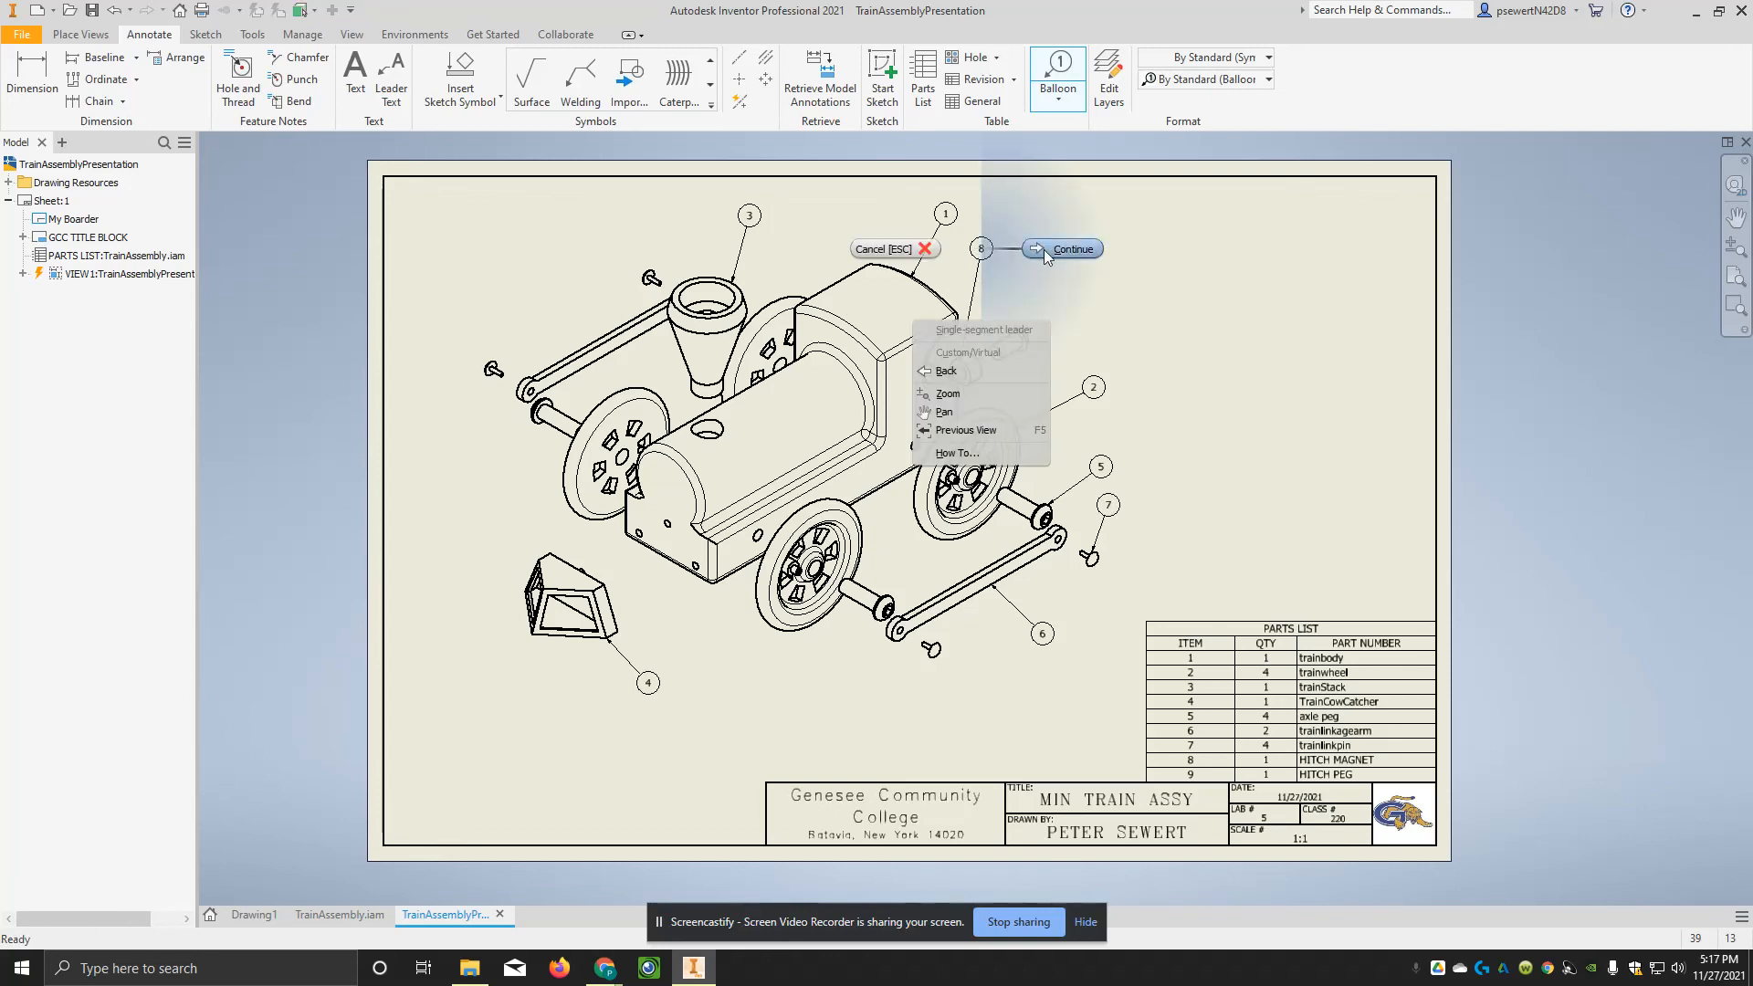
{"action": "left_click", "coordinate": [1050, 258]}
{"action": "left_click", "coordinate": [1019, 344]}
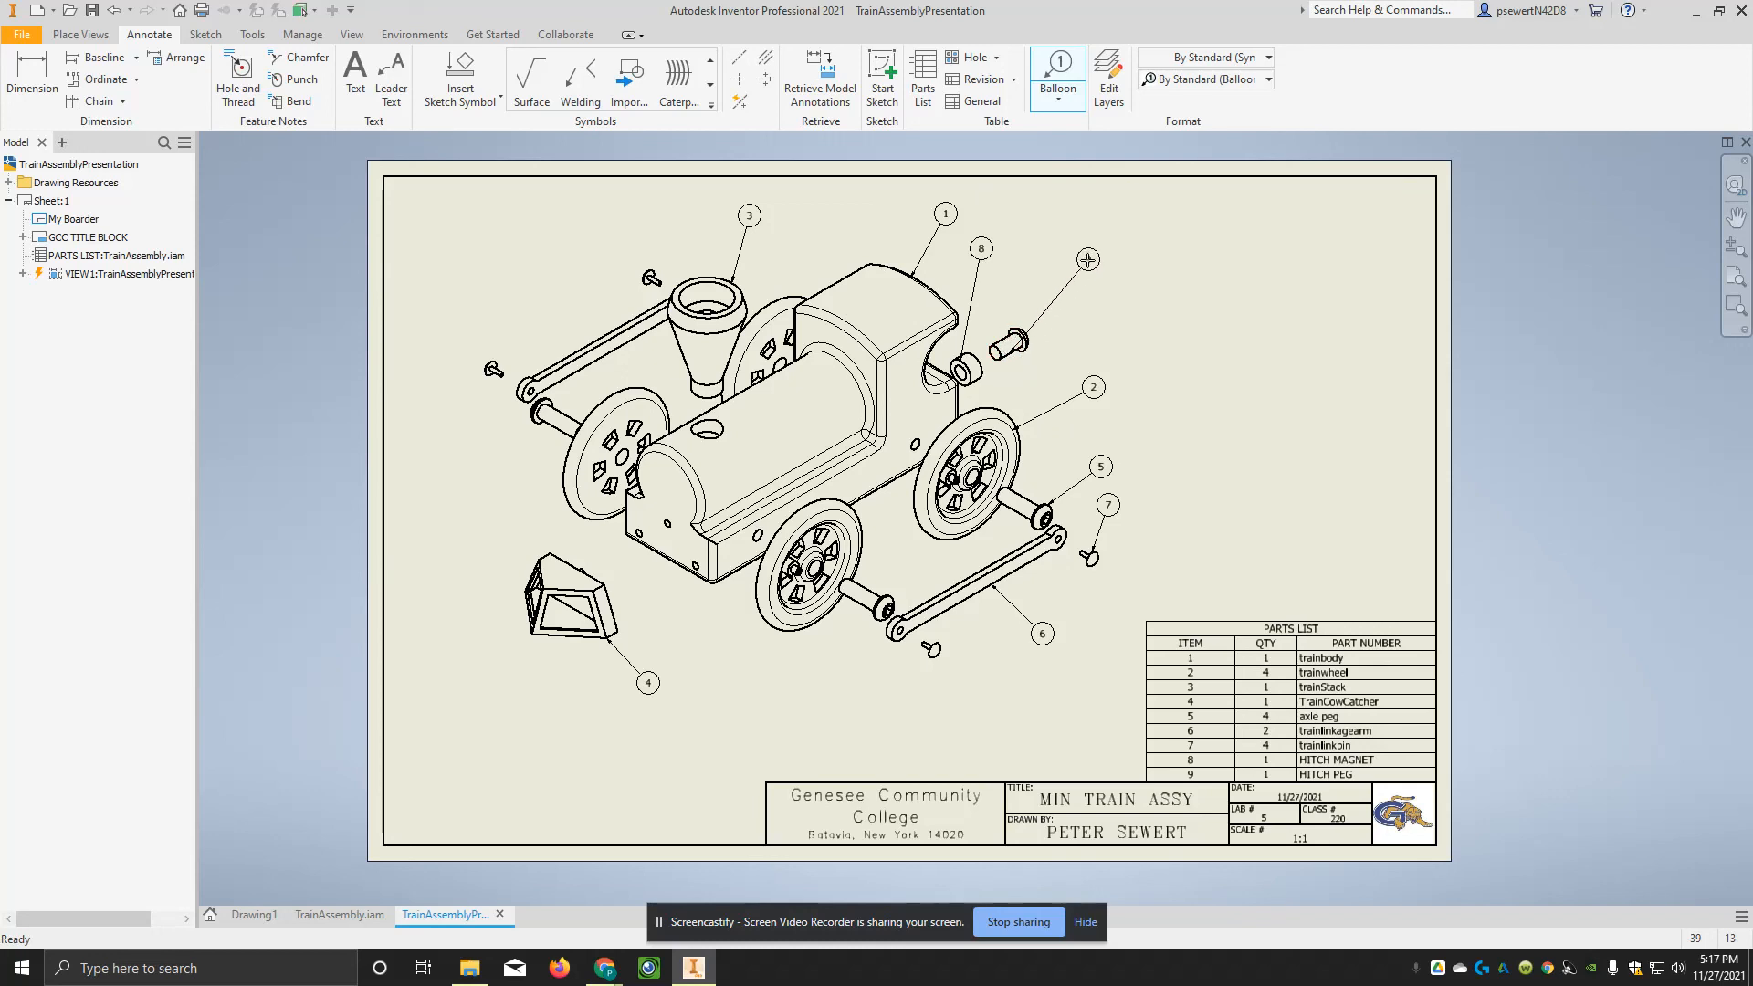
{"action": "left_click", "coordinate": [1075, 263]}
{"action": "right_click", "coordinate": [1075, 263]}
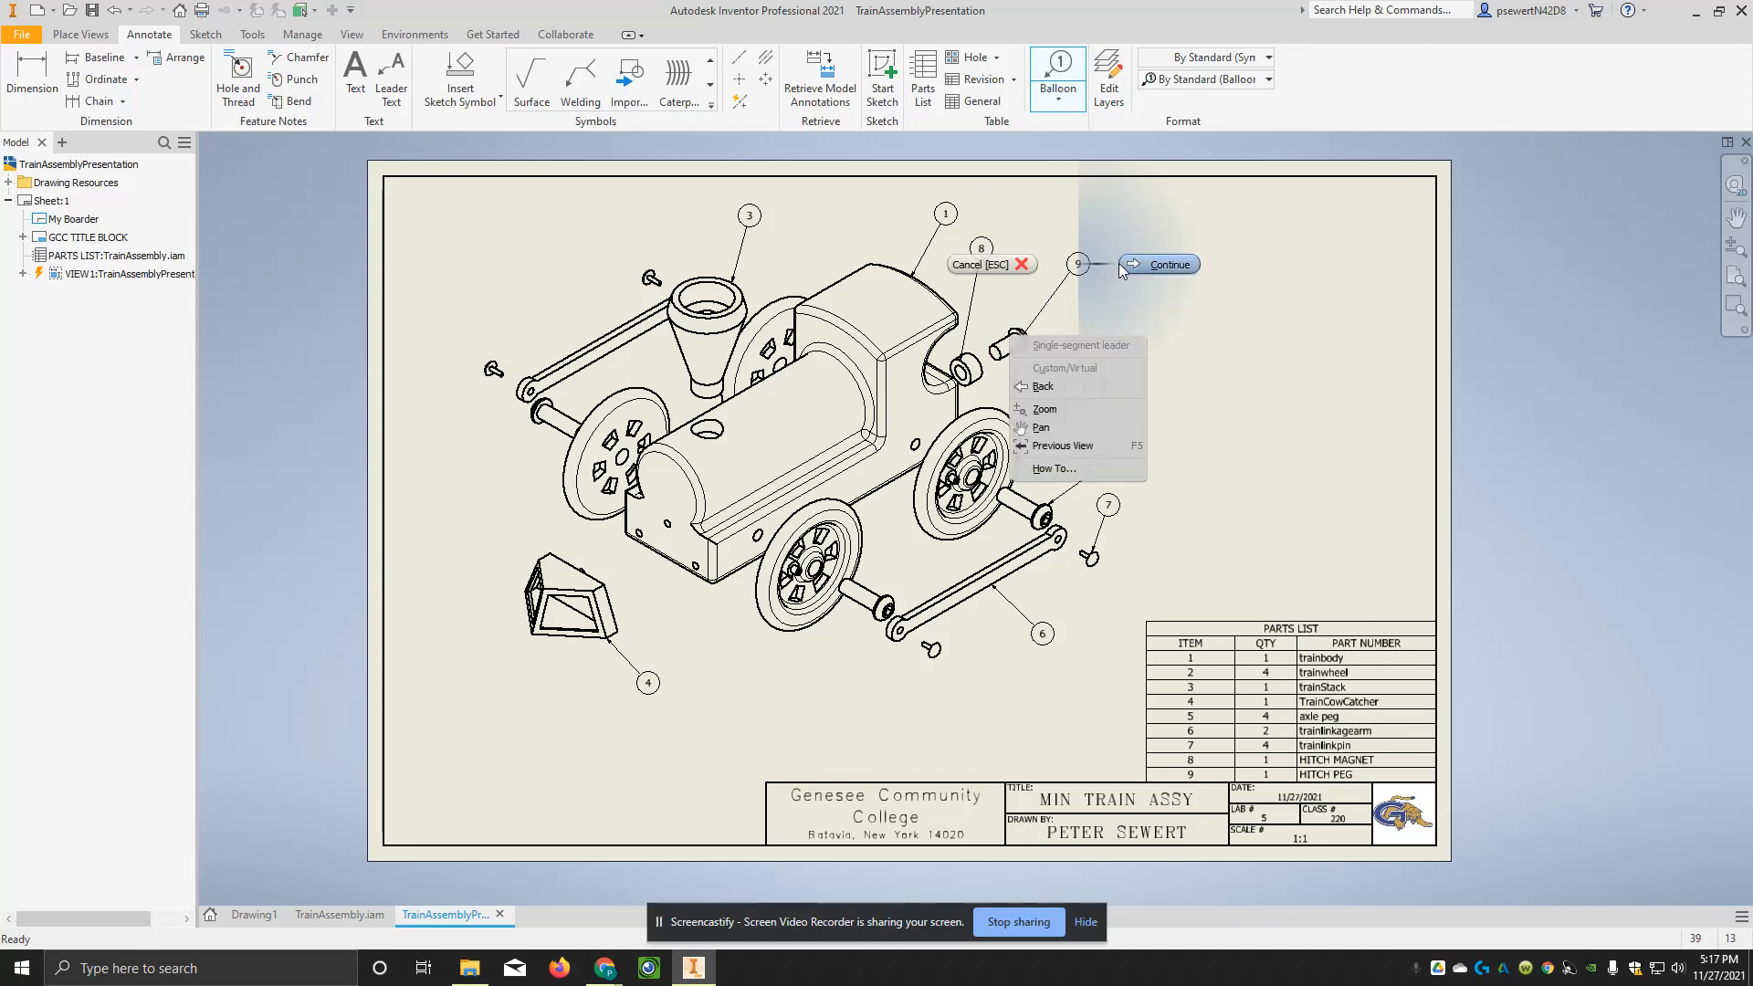
{"action": "left_click", "coordinate": [1119, 265]}
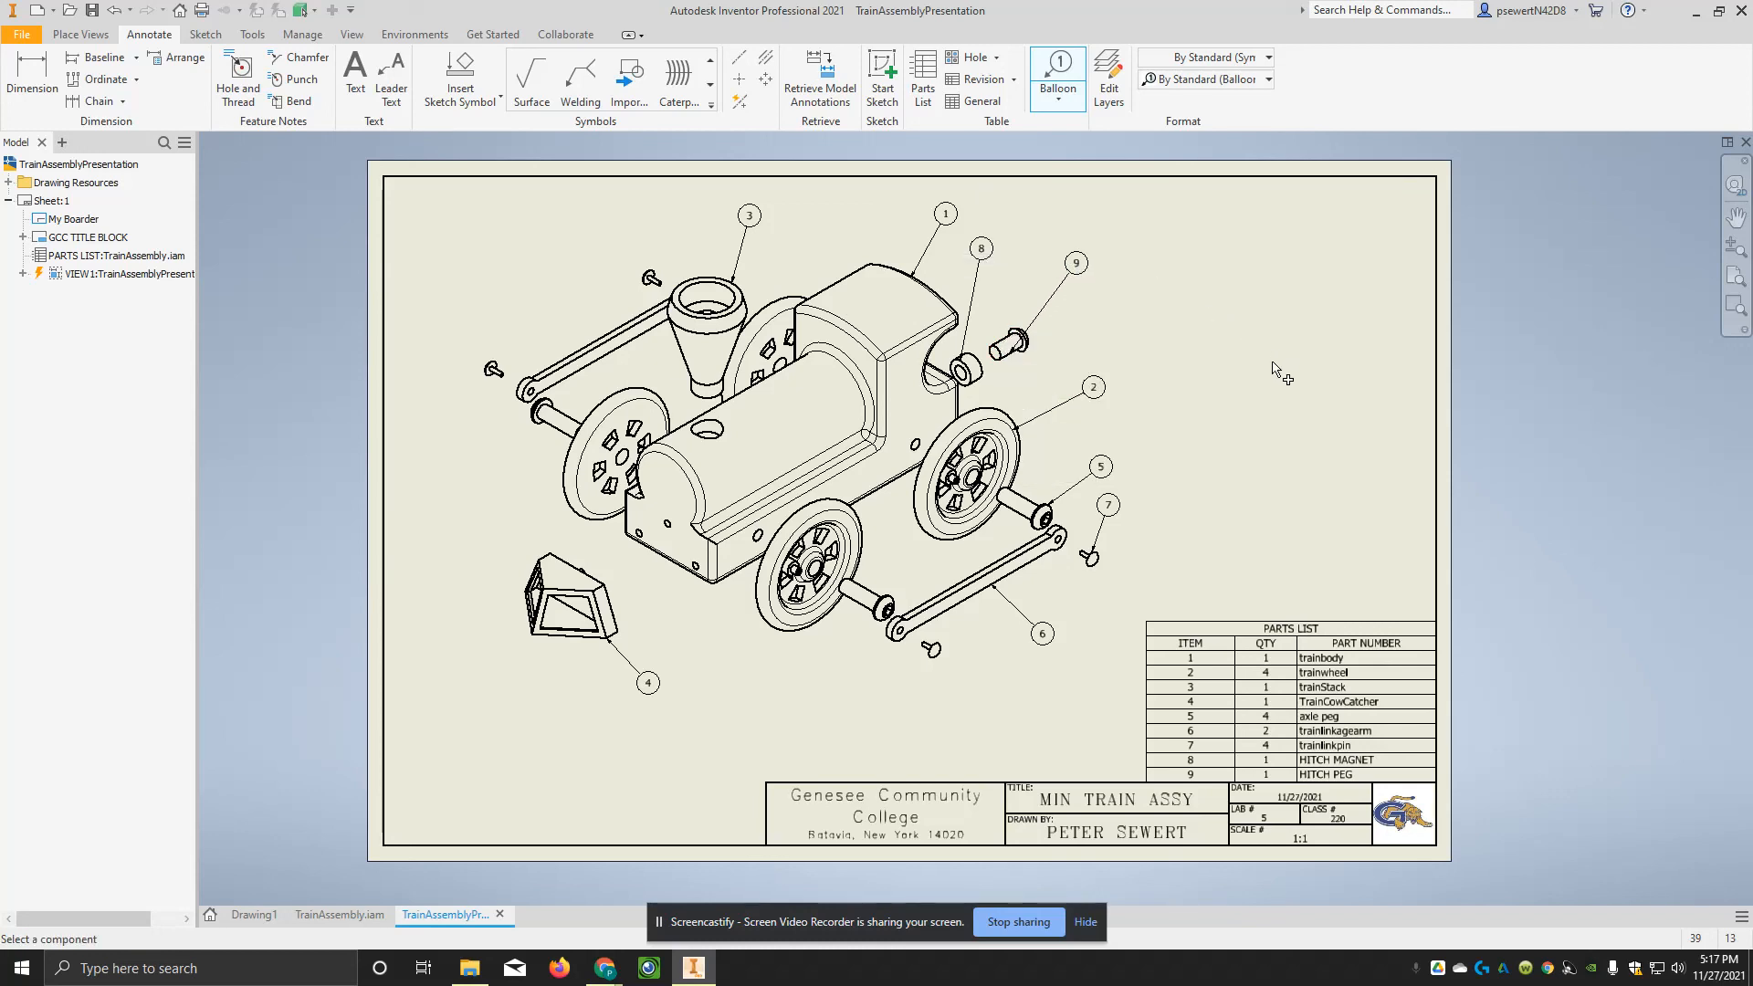